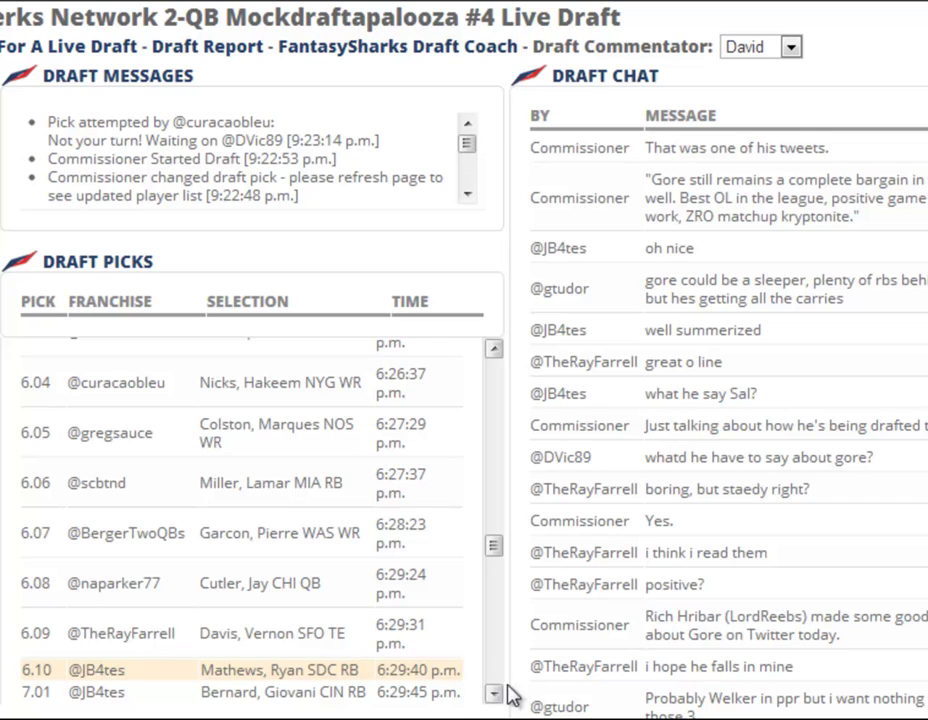
Check the newest draft picks and review the available quarterbacks, returning the player list to all positions
left_click(493, 693)
left_click(493, 693)
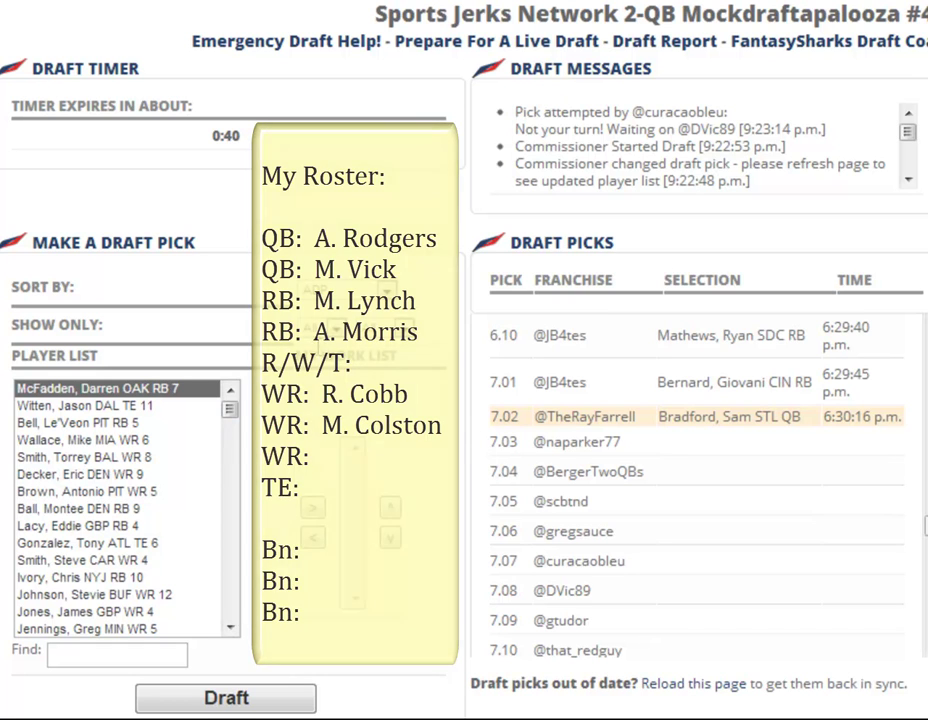
left_click(321, 327)
left_click(314, 362)
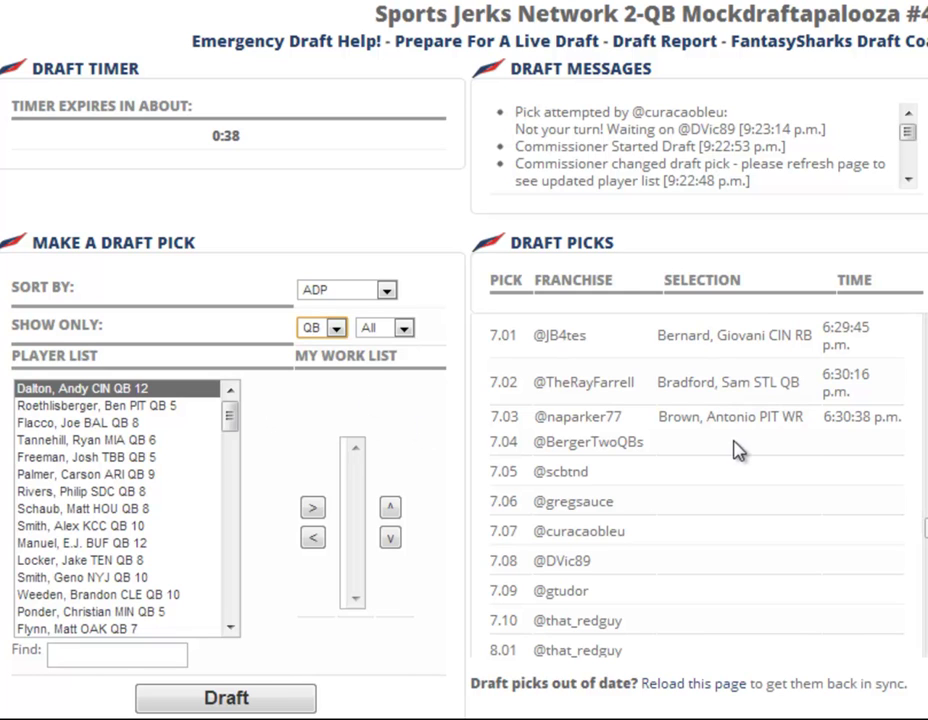
left_click(336, 327)
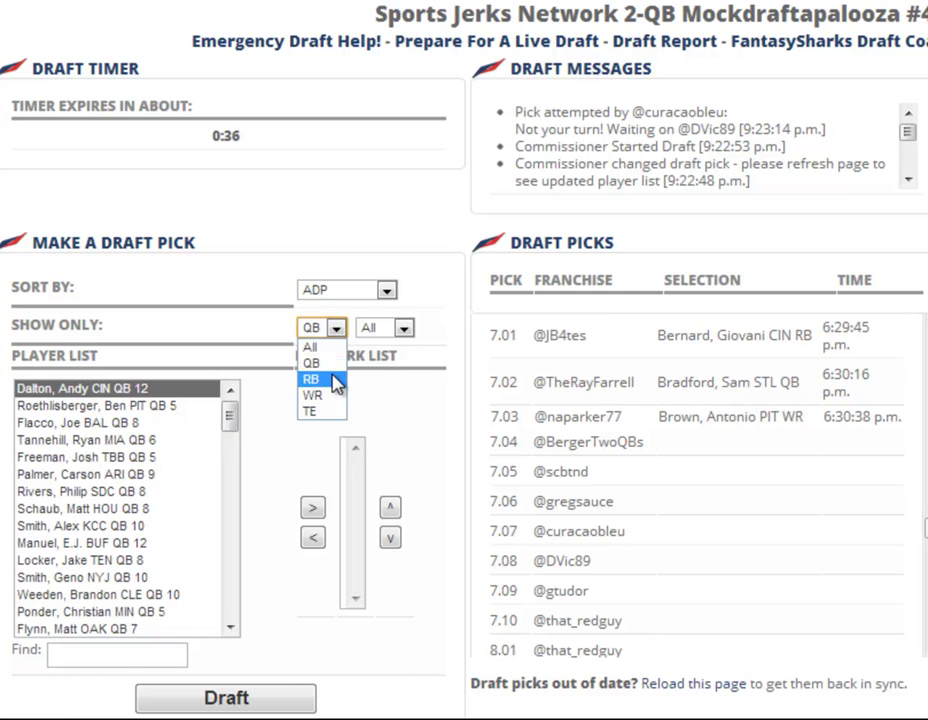
left_click(325, 345)
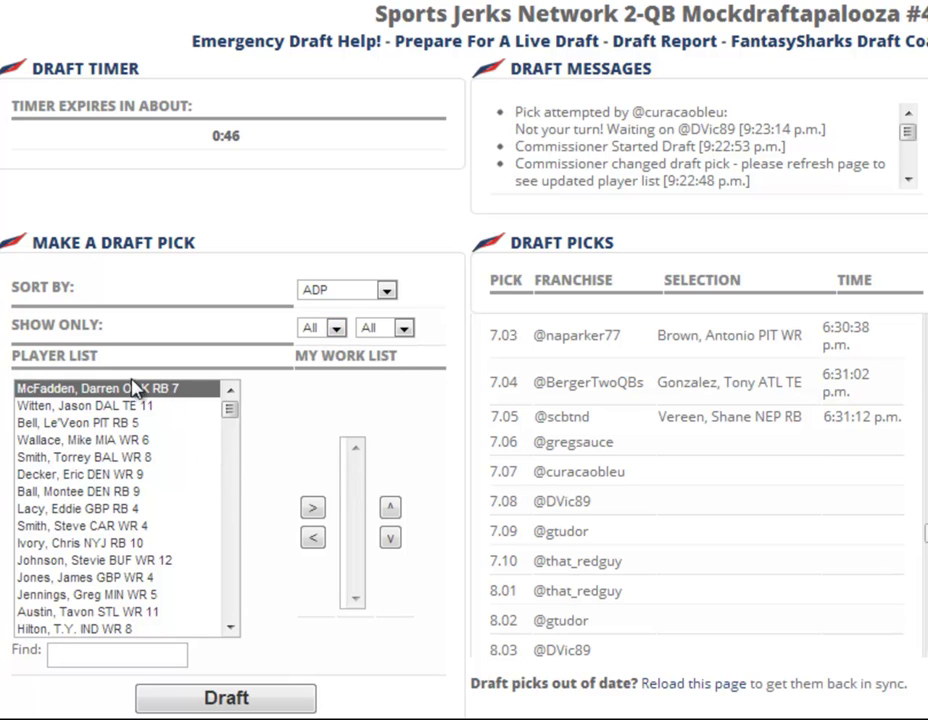
Show only wide receivers in the player list and consider Eric Decker and T.Y. Hilton
left_click(338, 331)
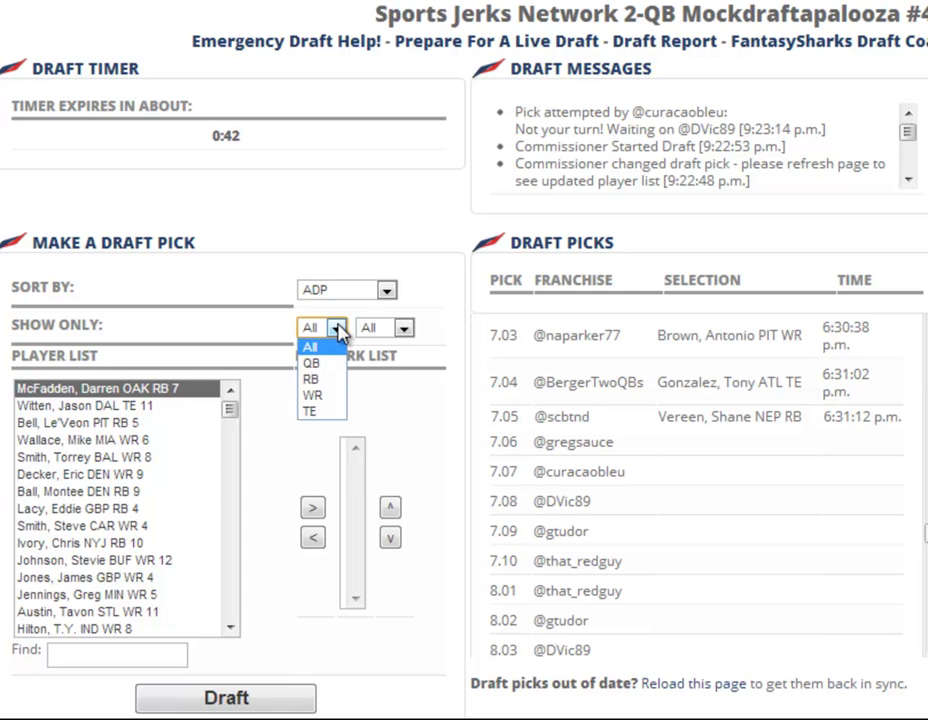
left_click(325, 398)
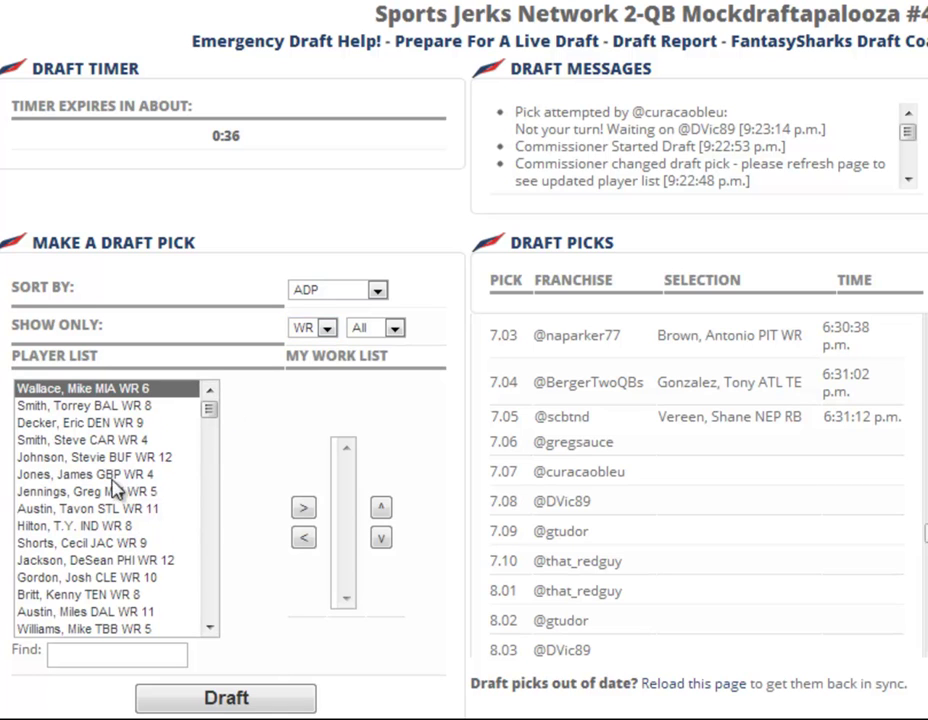
left_click(75, 422)
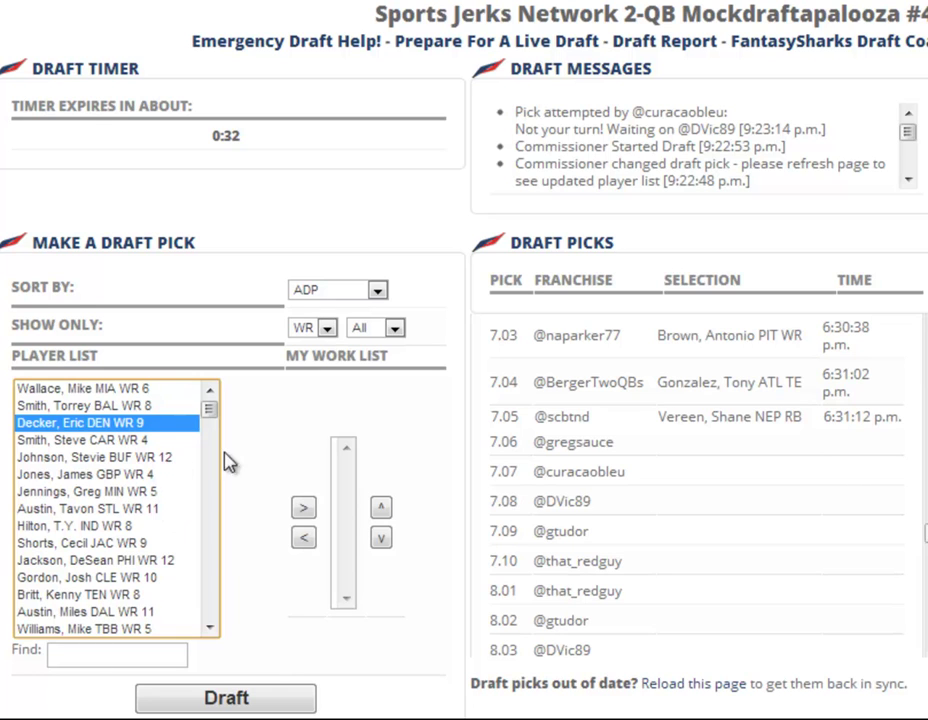
left_click(59, 530)
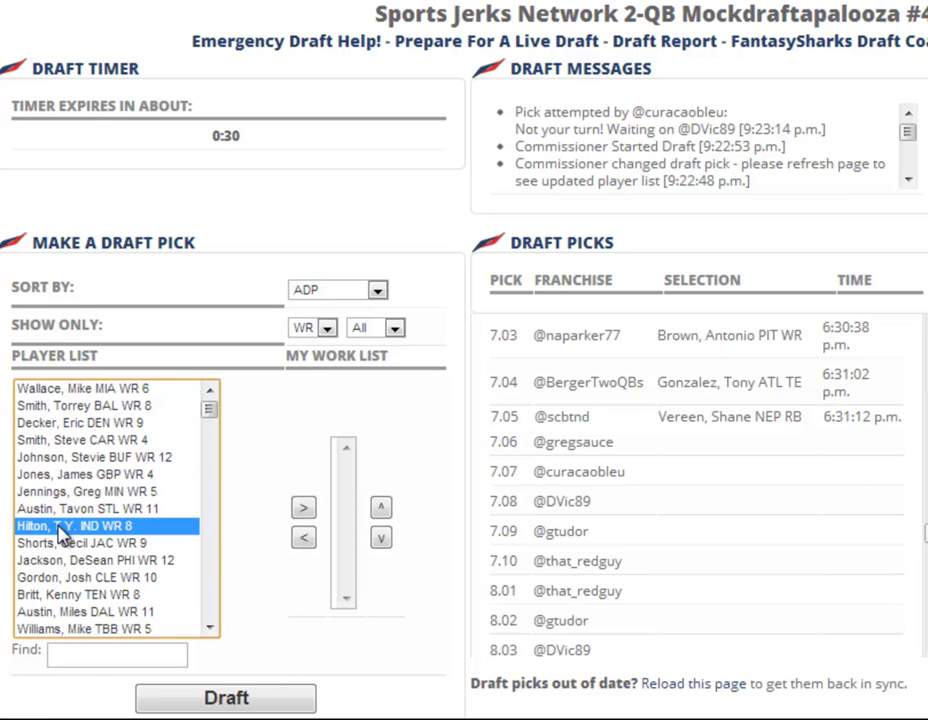
Show only running backs in the player list and draft Darren McFadden (OAK)
left_click(322, 330)
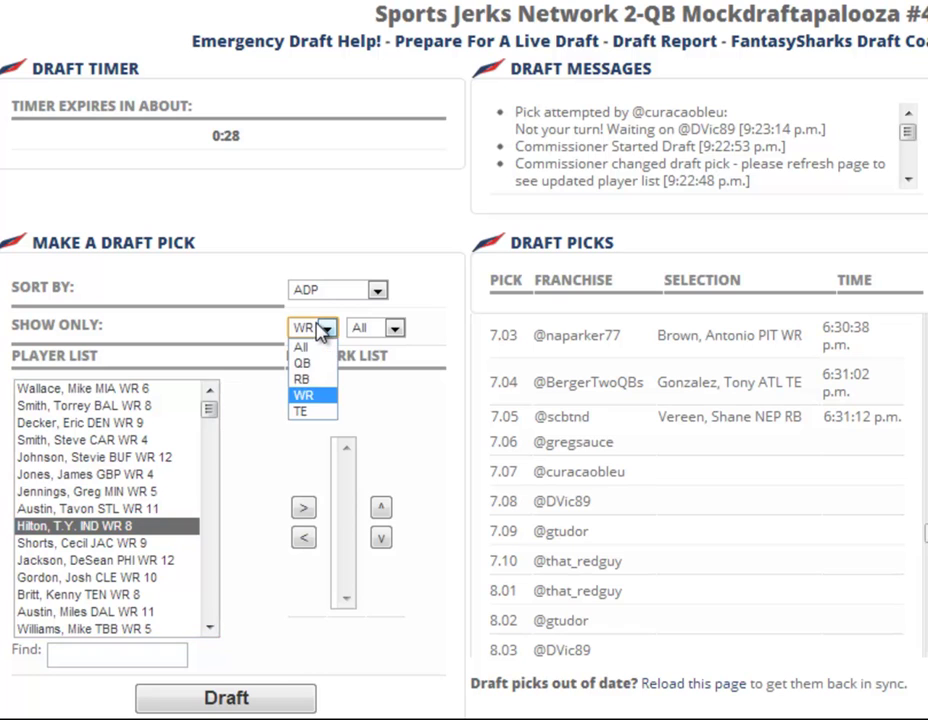
left_click(303, 381)
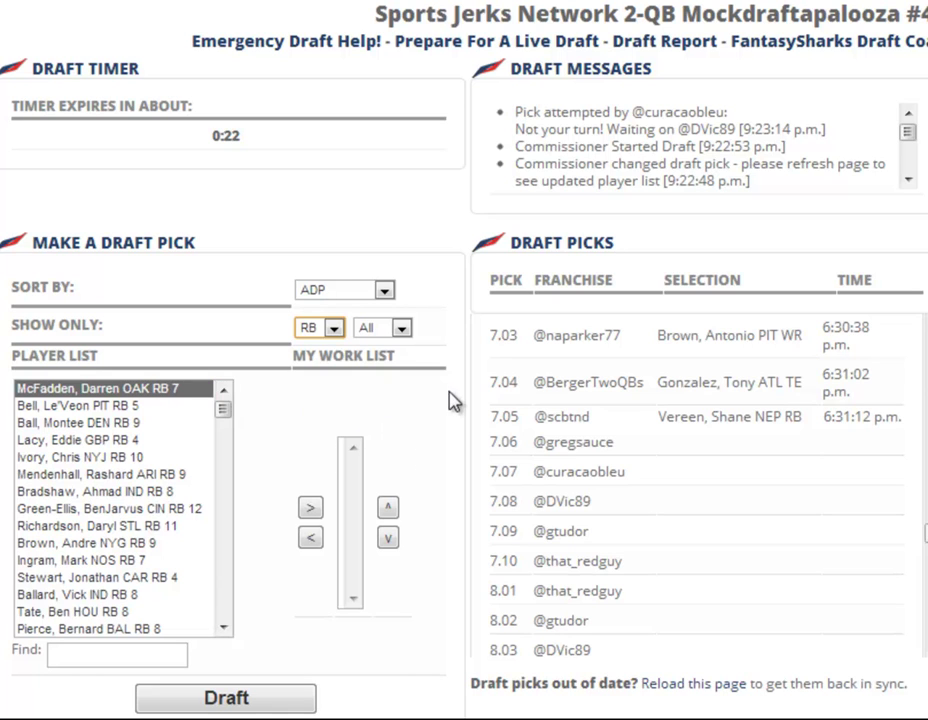
left_click(293, 698)
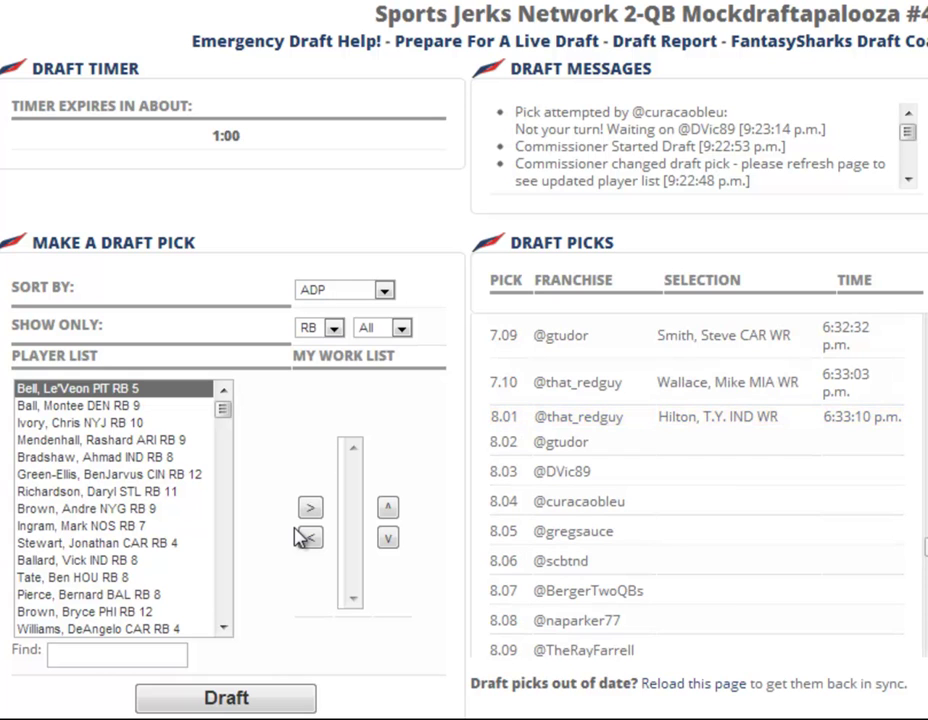
Show only wide receivers in the player list and examine who is still available from Torrey Smith down
left_click(333, 327)
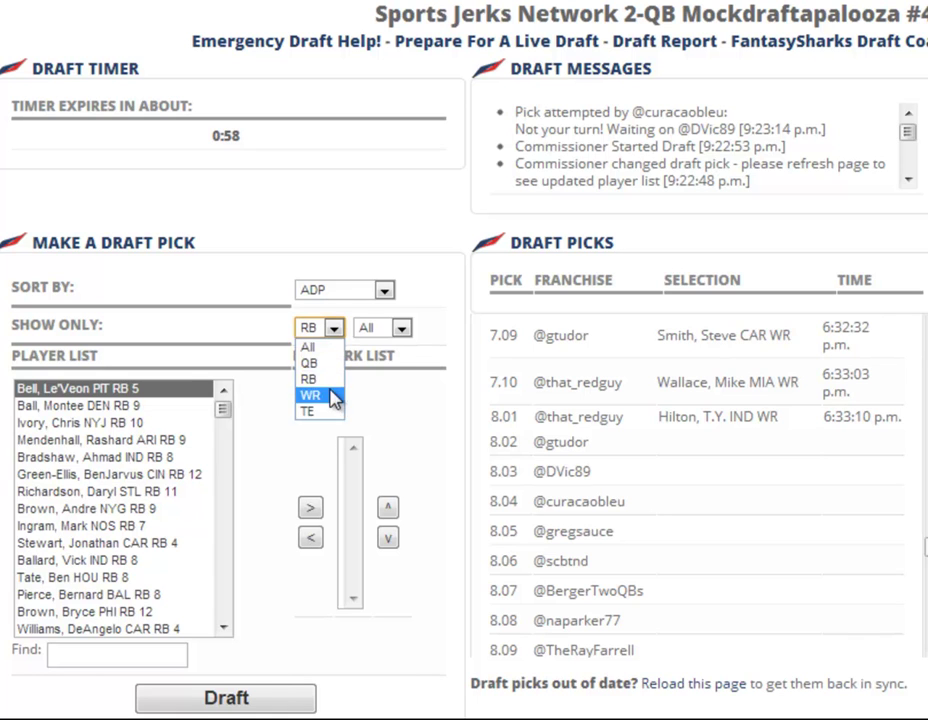
left_click(310, 395)
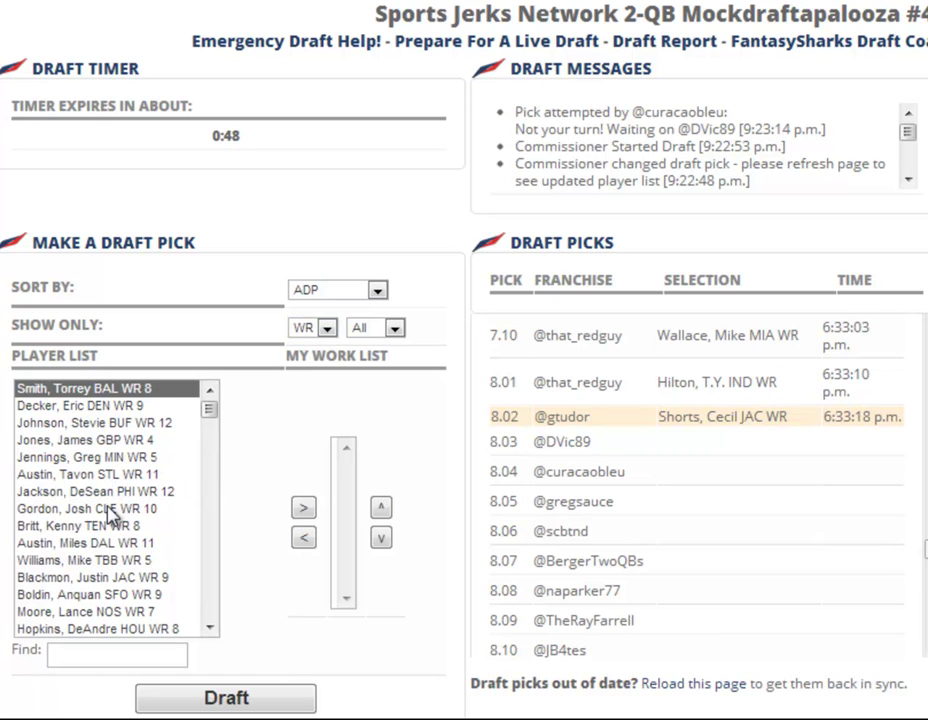
left_click(211, 392)
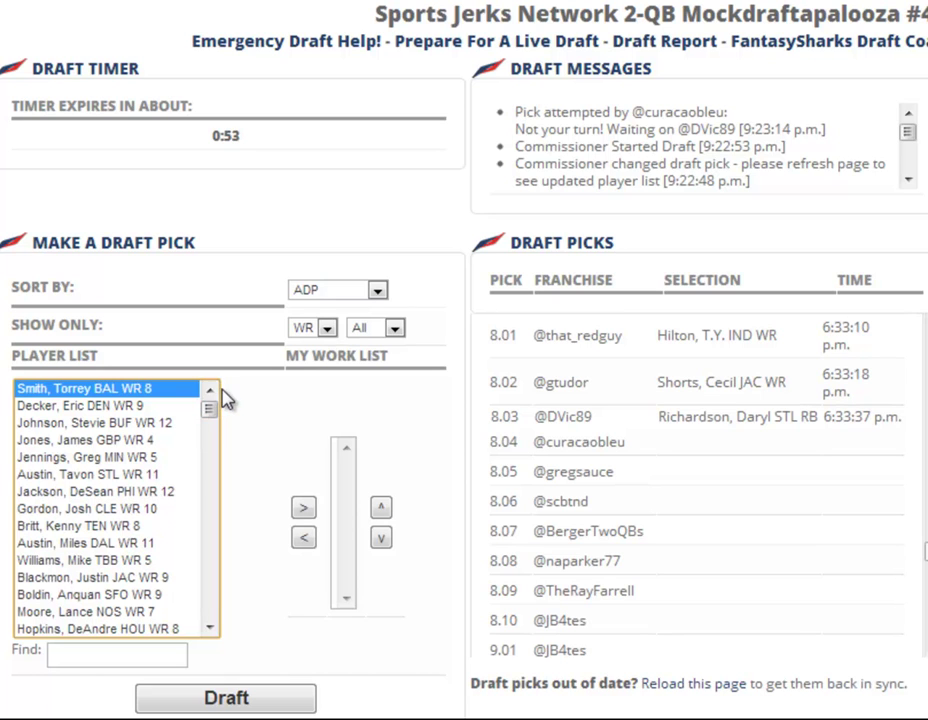
left_click(225, 398)
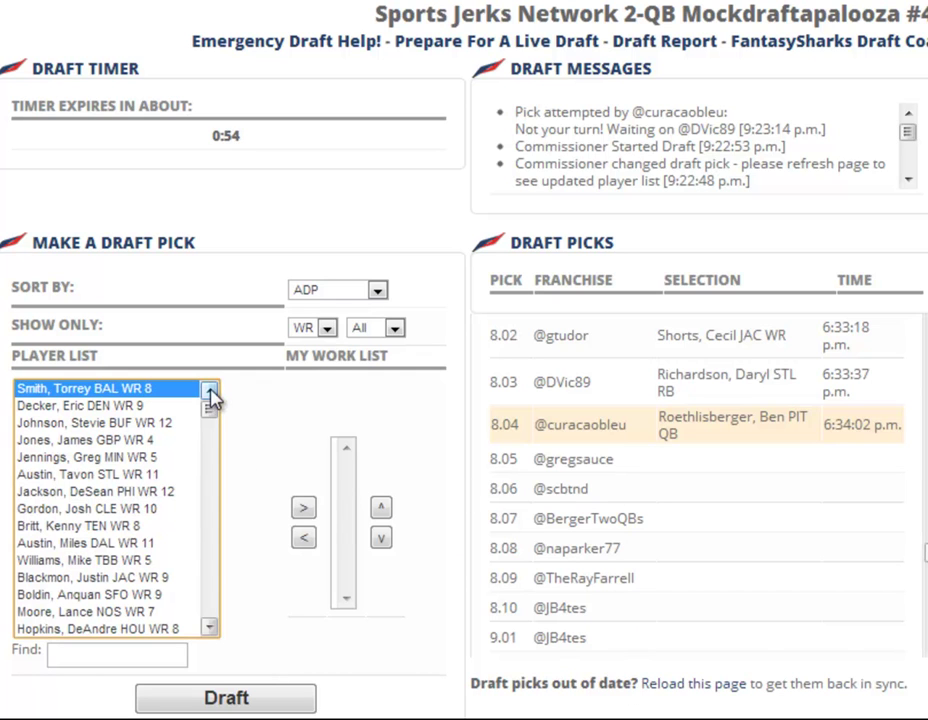
Compare the running backs and quarterbacks still available in the player list
left_click(326, 328)
left_click(314, 383)
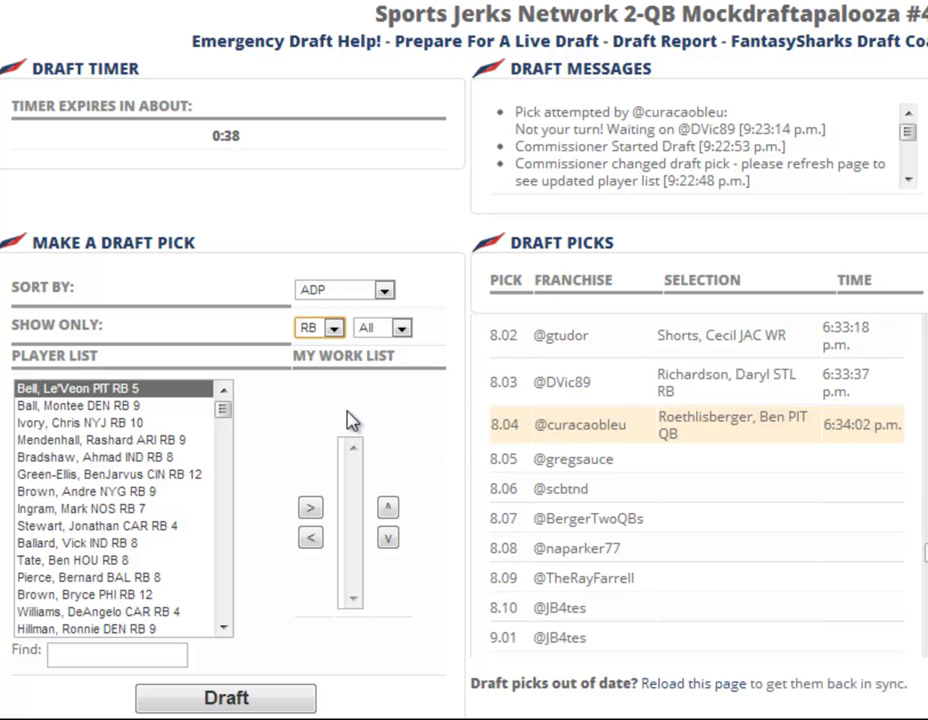
left_click(224, 397)
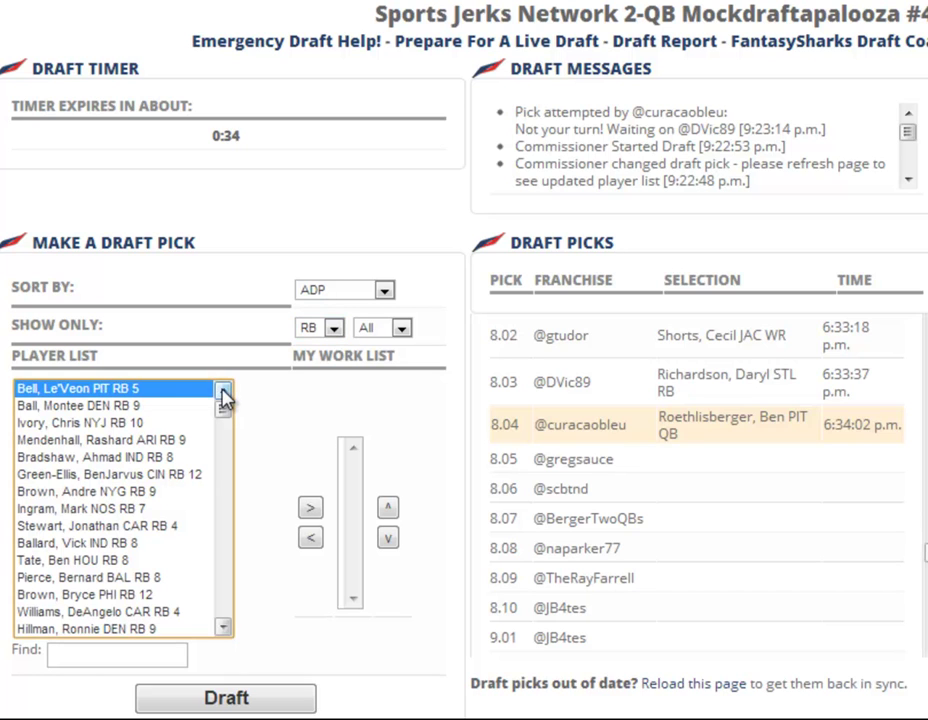
left_click(332, 330)
left_click(310, 306)
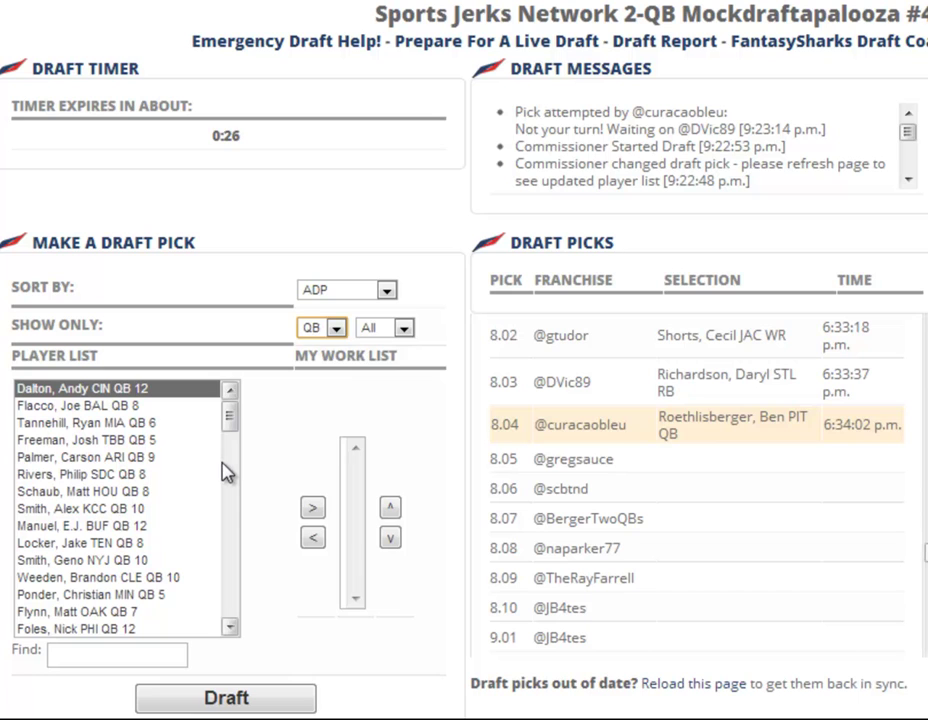
Show only wide receivers in the player list and draft Eric Decker (DEN)
left_click(337, 329)
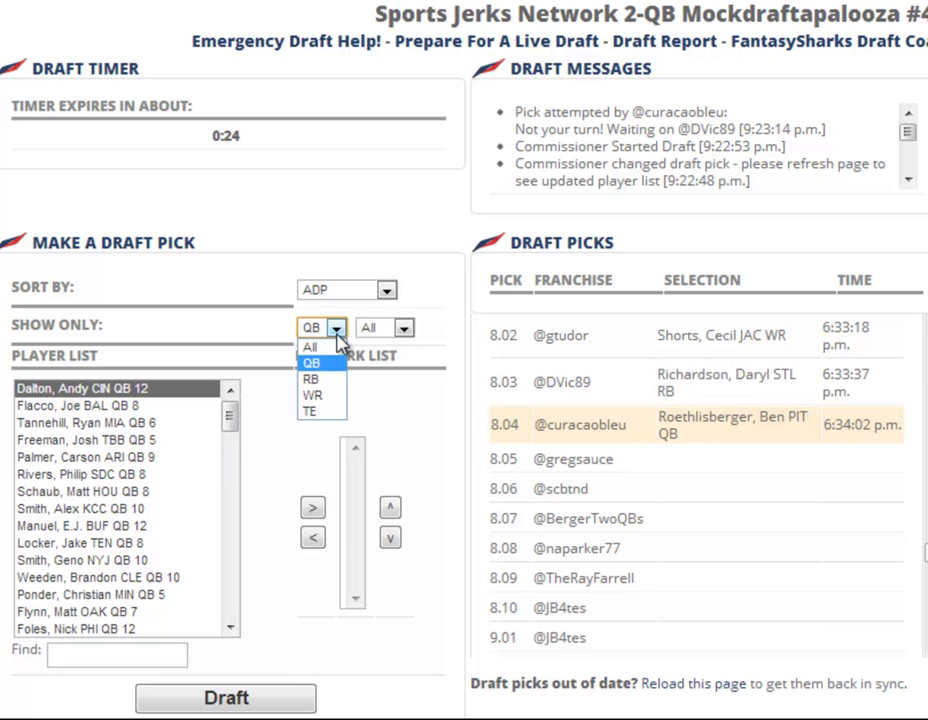
left_click(322, 396)
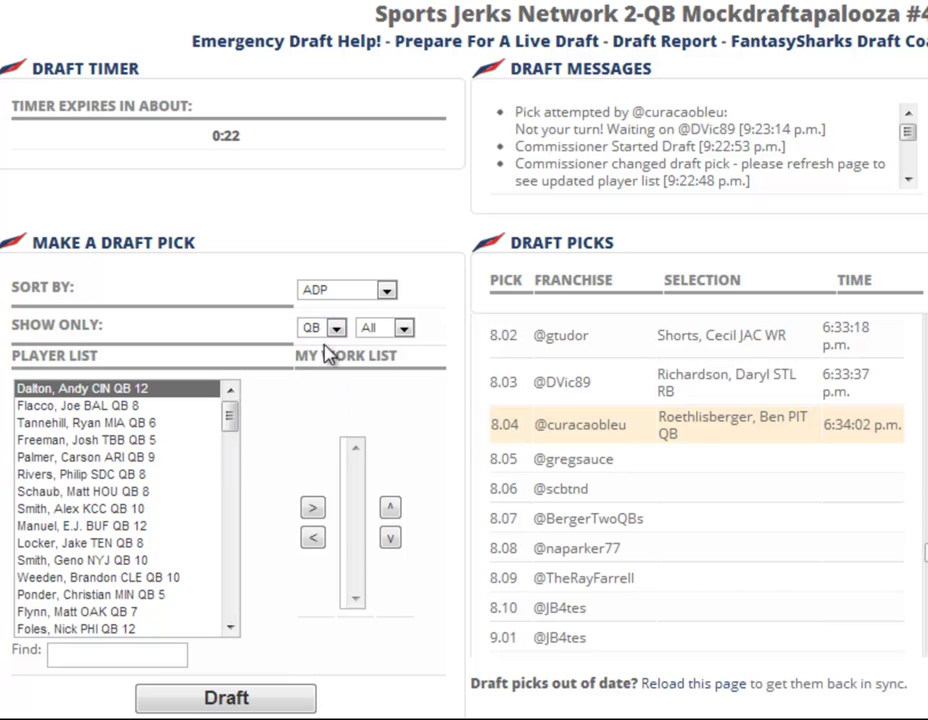
left_click(325, 330)
left_click(312, 392)
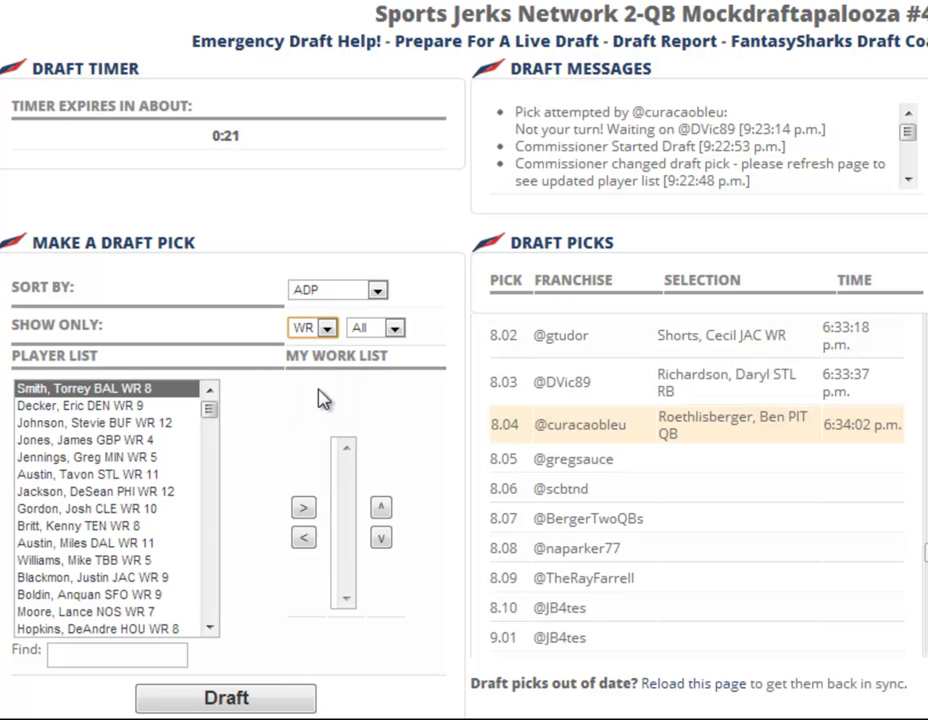
left_click(106, 408)
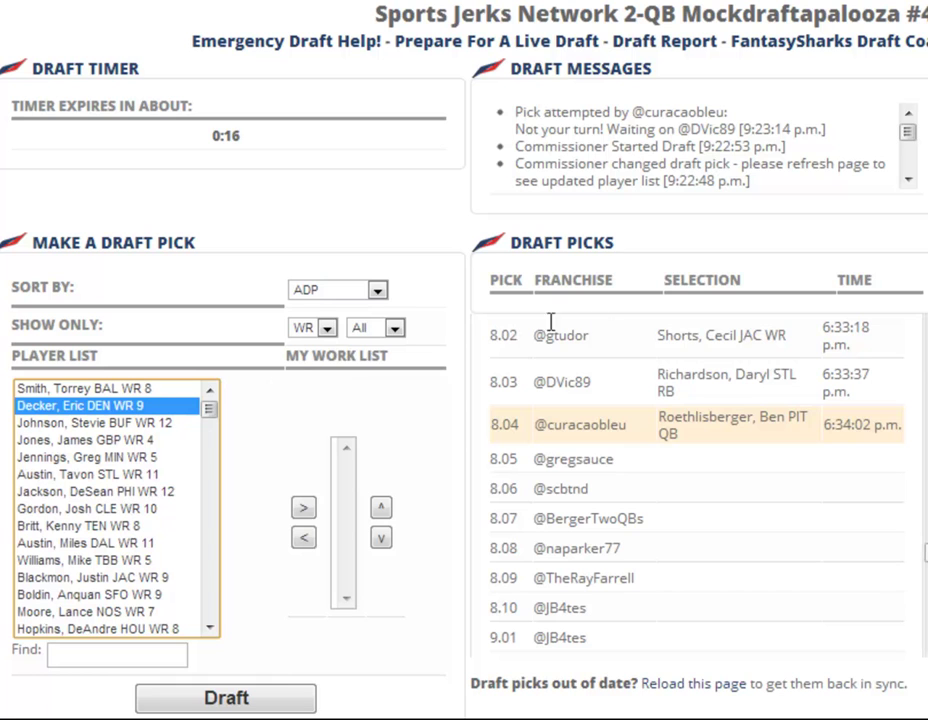
left_click(272, 704)
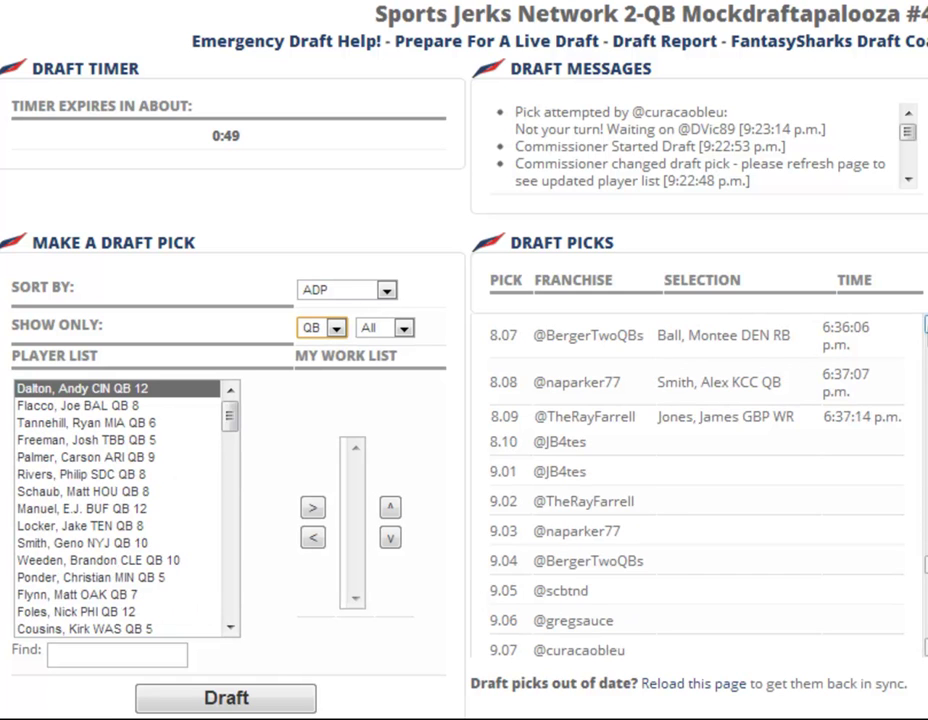
Review the round 8 and round 9 selections in the draft picks list as new picks come in
scroll(920, 330, "up", 3)
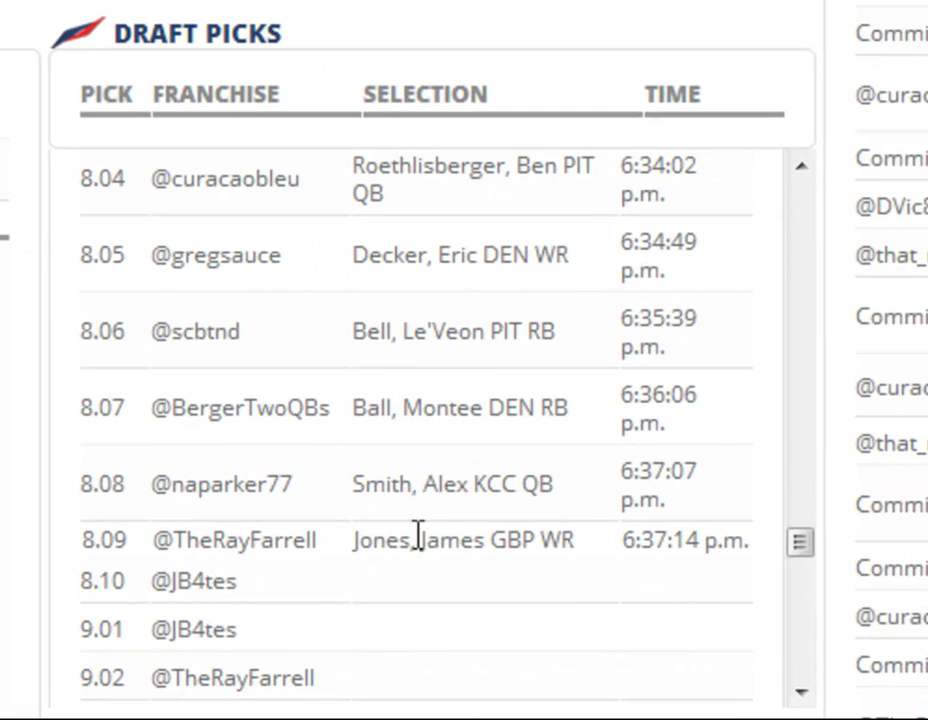
left_click(800, 690)
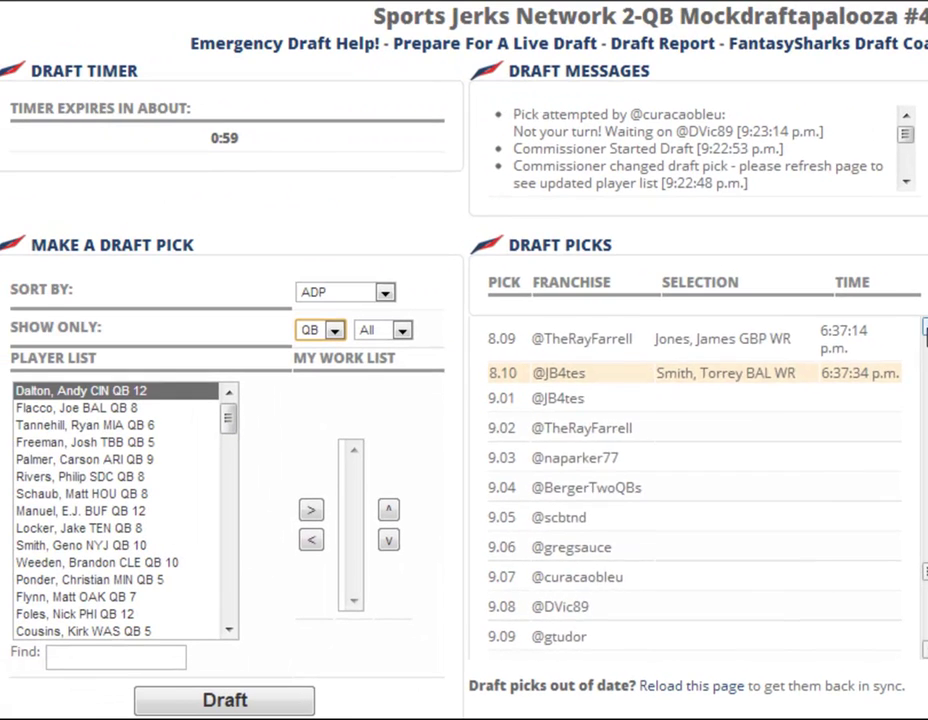
left_click(800, 166)
left_click(800, 166)
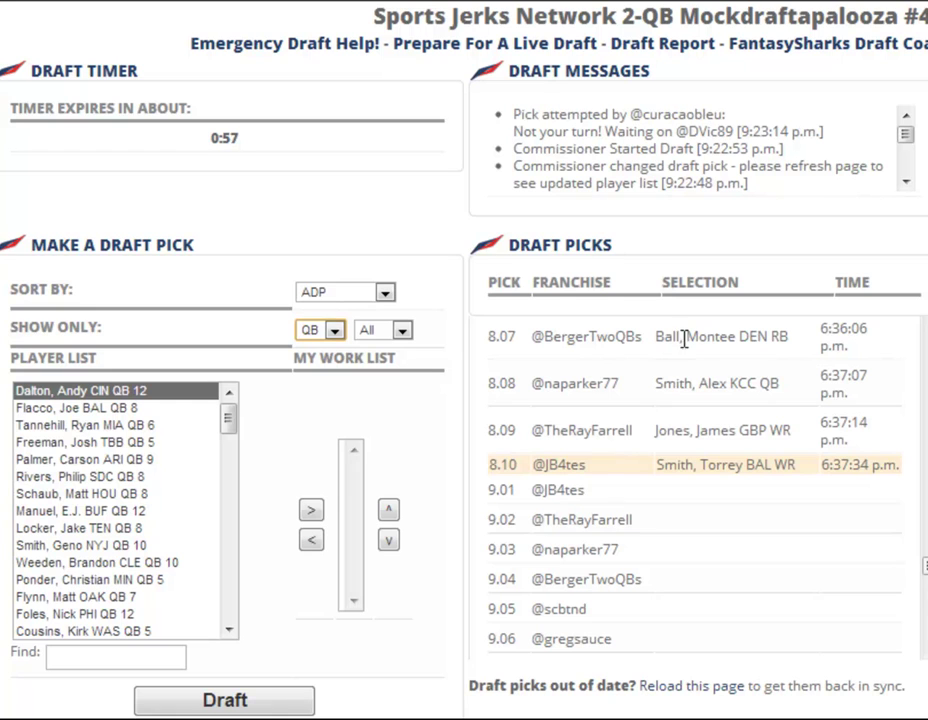
left_click(801, 372)
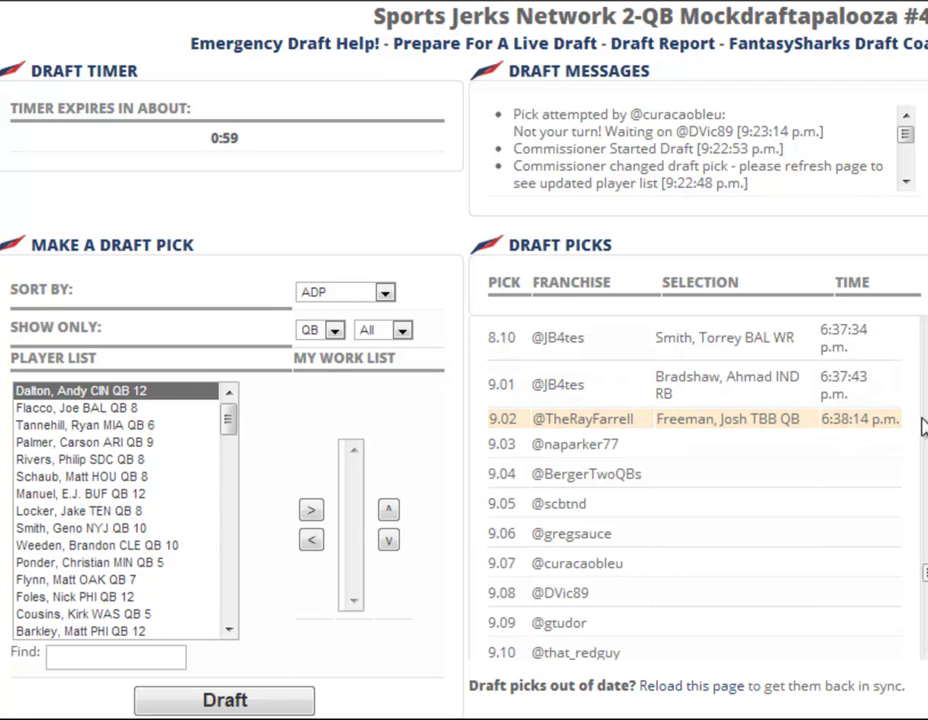
scroll(700, 430, "up", 3)
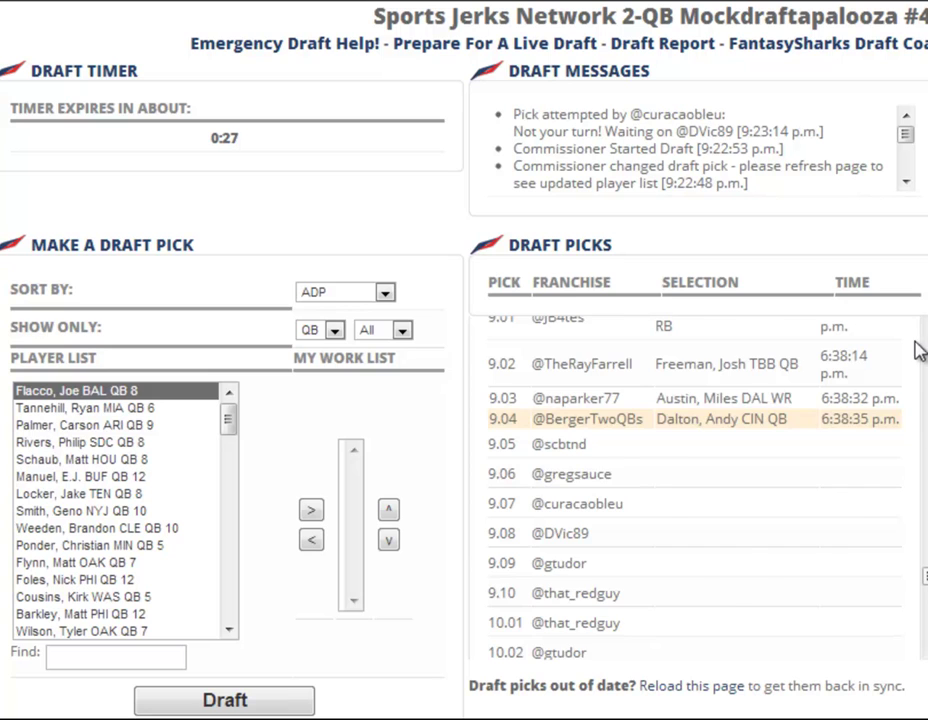
scroll(690, 490, "up", 3)
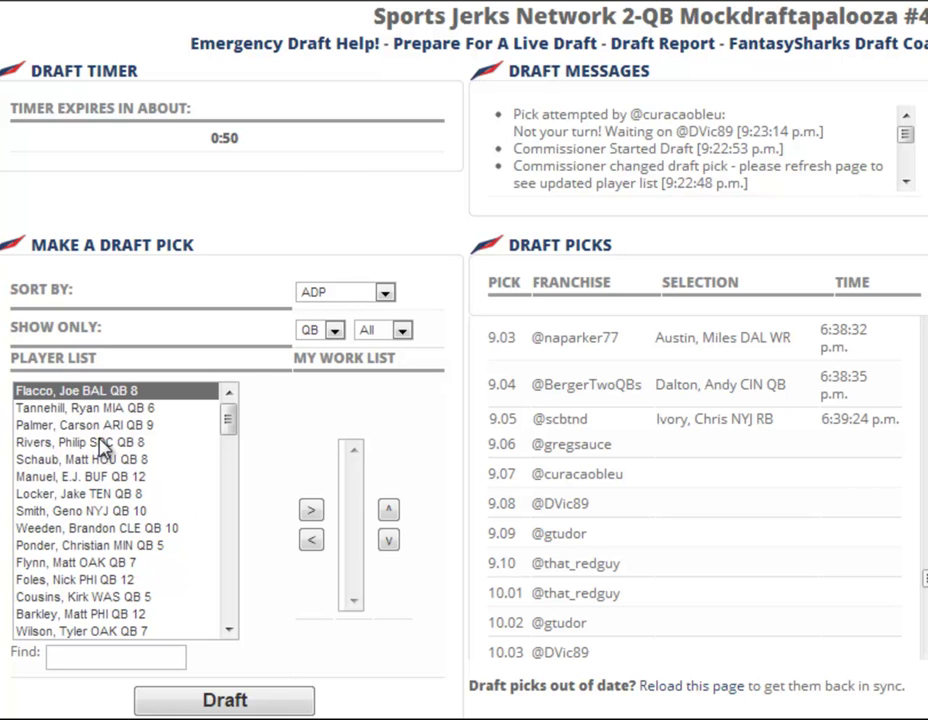
Show only running backs in the player list and examine those available, starting from Rashard Mendenhall
left_click(334, 330)
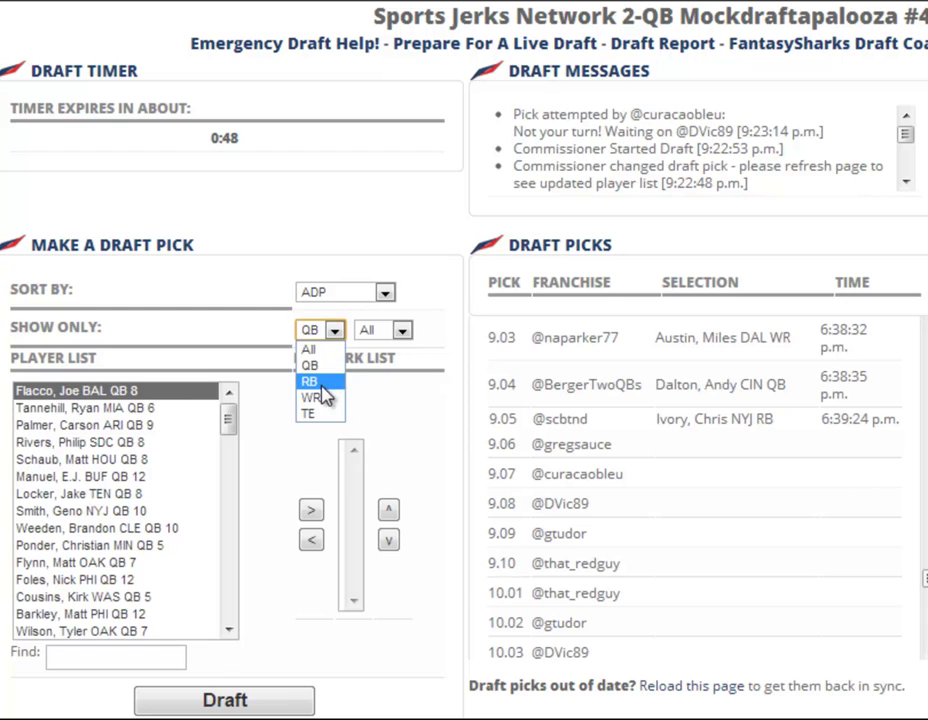
left_click(310, 381)
left_click(222, 397)
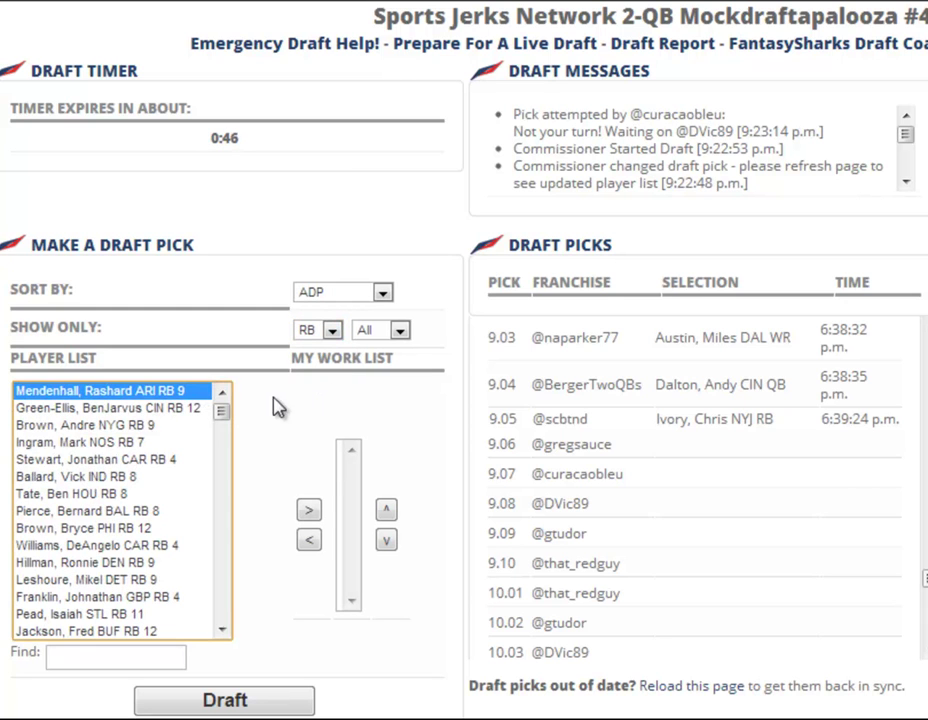
left_click(303, 475)
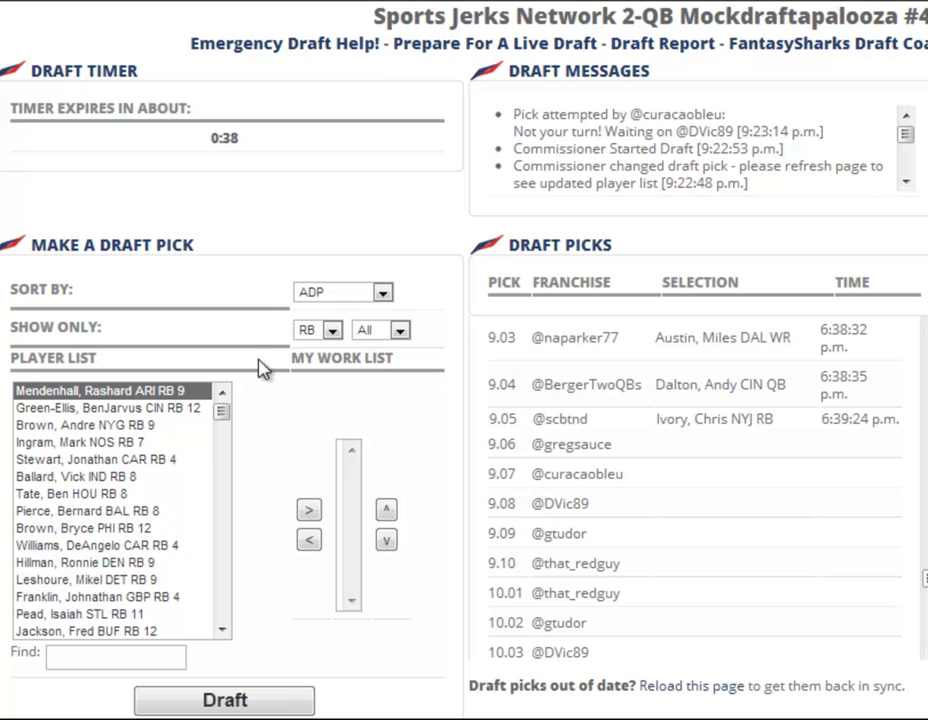
Review the remaining wide receivers and quarterbacks as options for pick 9.06
left_click(331, 331)
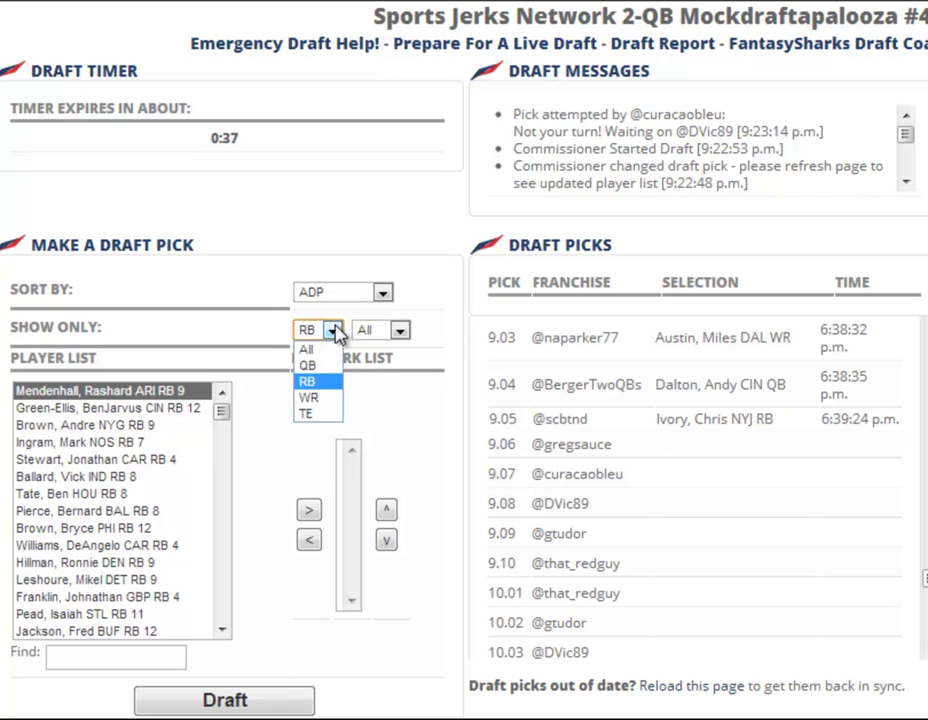
left_click(318, 398)
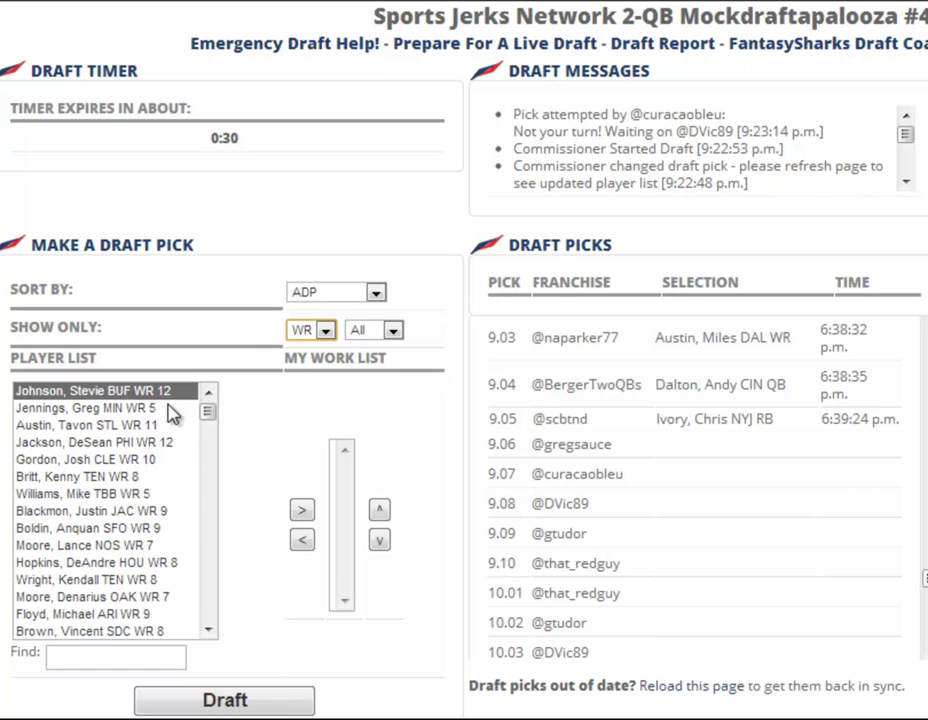
left_click(327, 333)
left_click(302, 366)
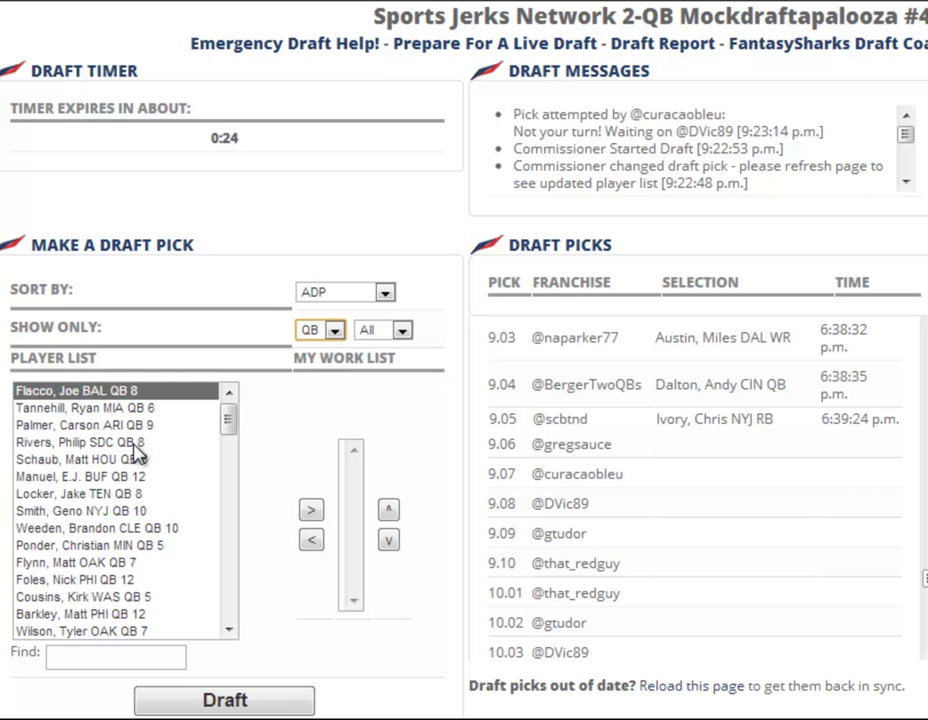
Show only running backs in the player list and select Rashard Mendenhall (ARI) for pick 9.06
scroll(325, 391, "down", 2)
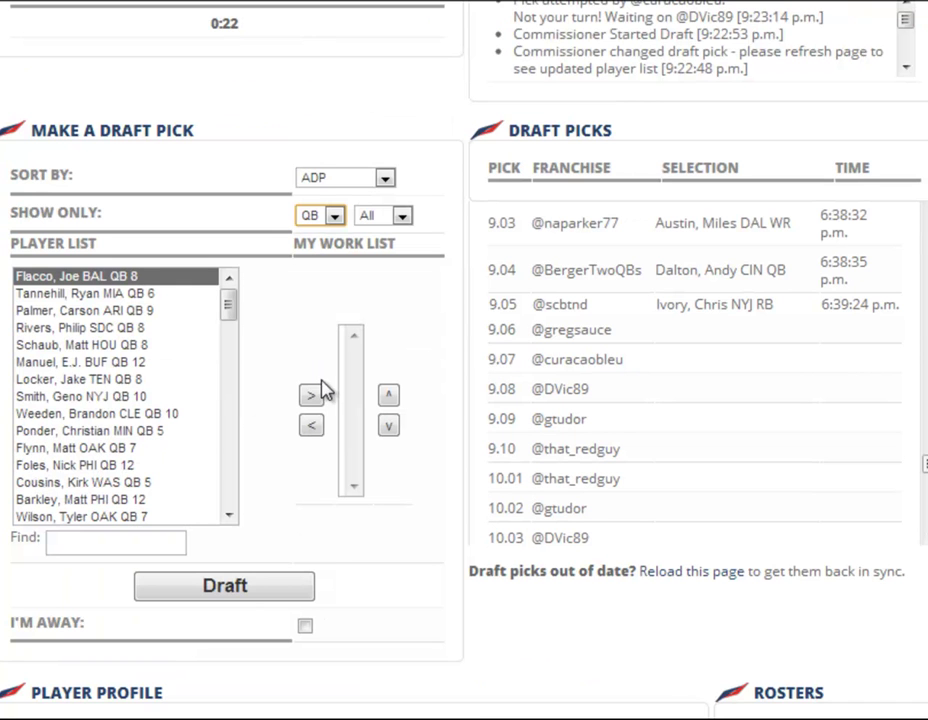
left_click(335, 218)
left_click(309, 267)
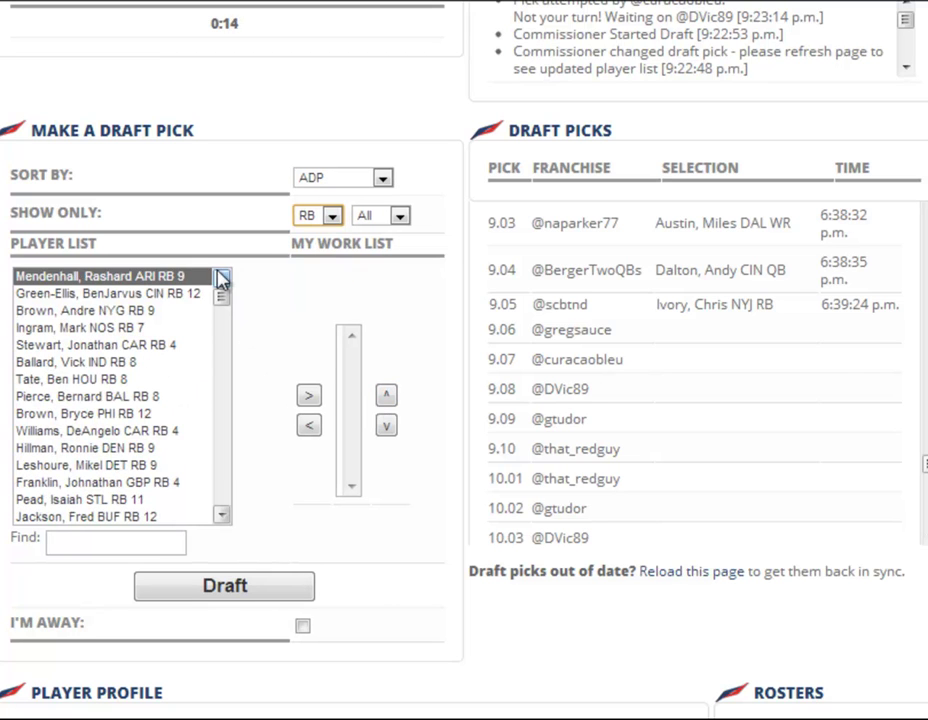
left_click(154, 280)
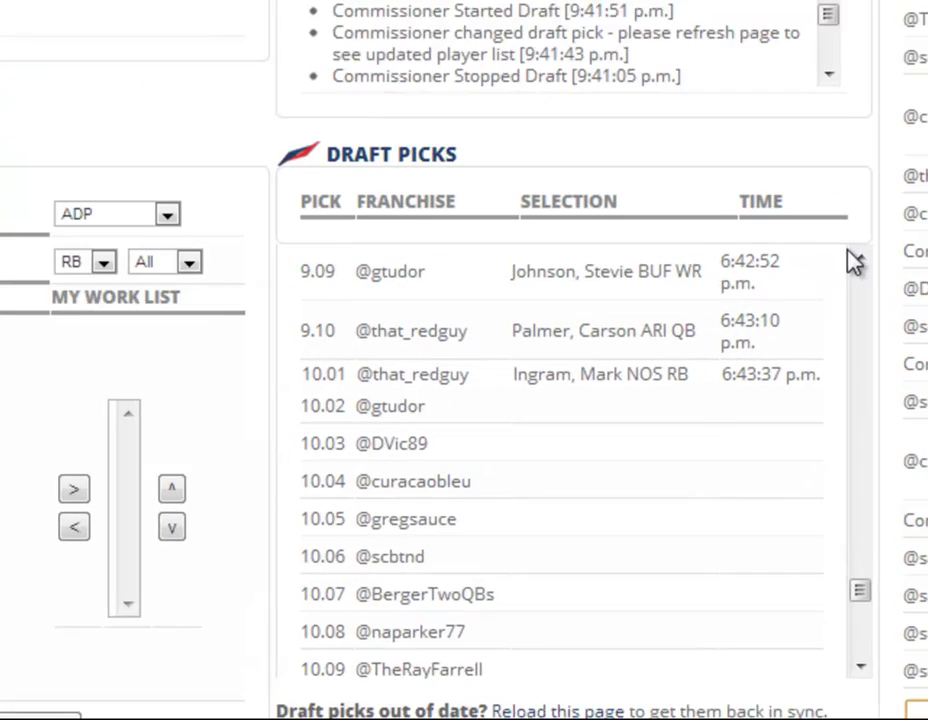
Check the latest round 9 and 10 draft picks and examine the tight ends still available in the player list
left_click(924, 329)
left_click(924, 329)
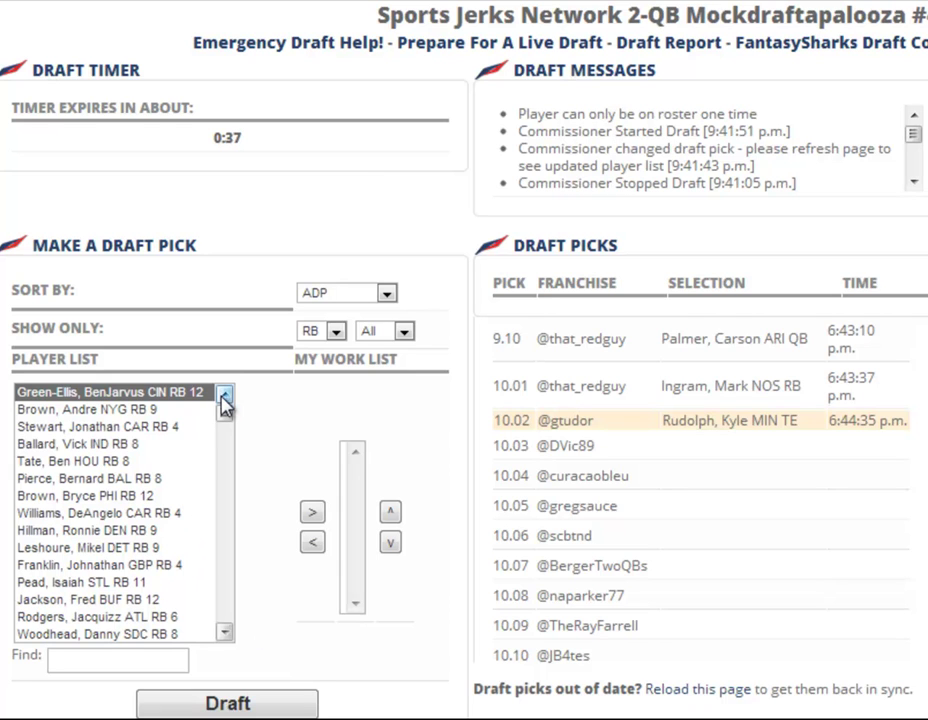
left_click(335, 333)
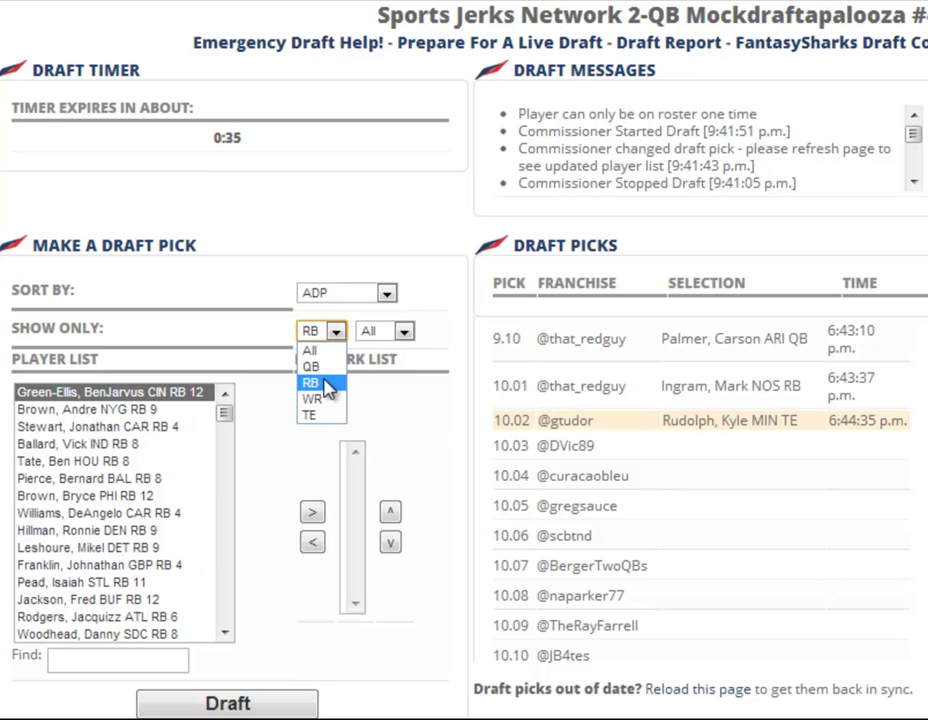
left_click(318, 416)
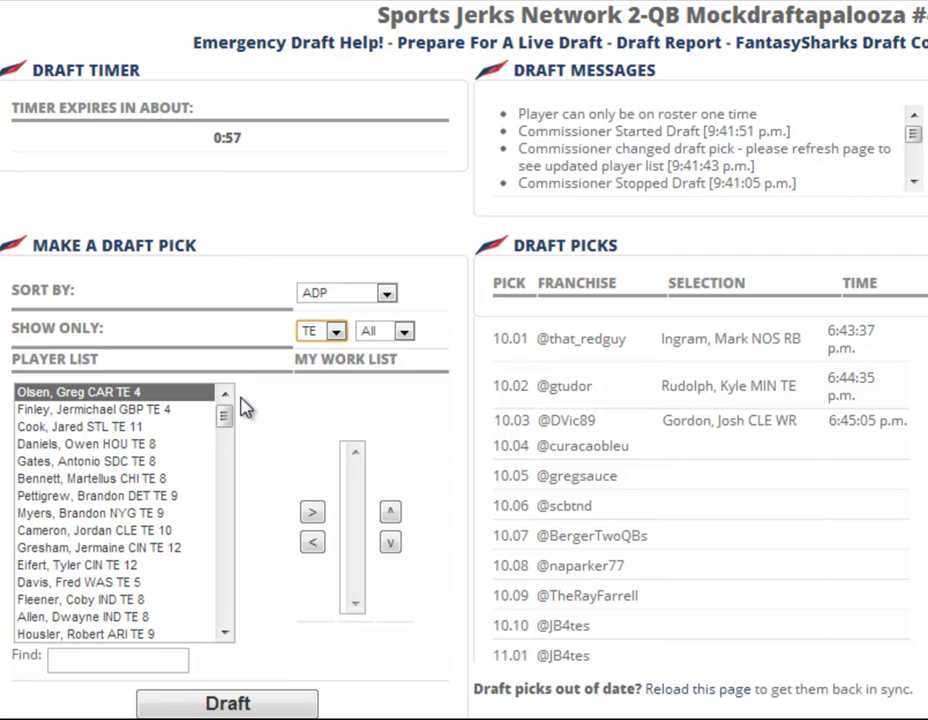
left_click(257, 444)
Show only quarterbacks in the player list and examine those remaining while waiting for pick 10.05
left_click(336, 333)
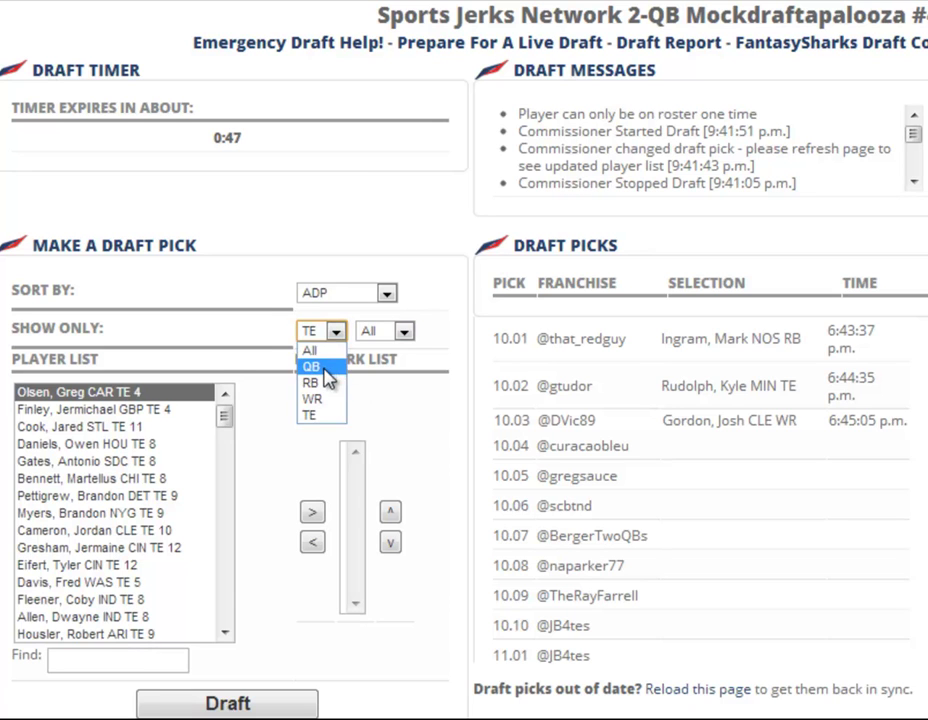
left_click(325, 367)
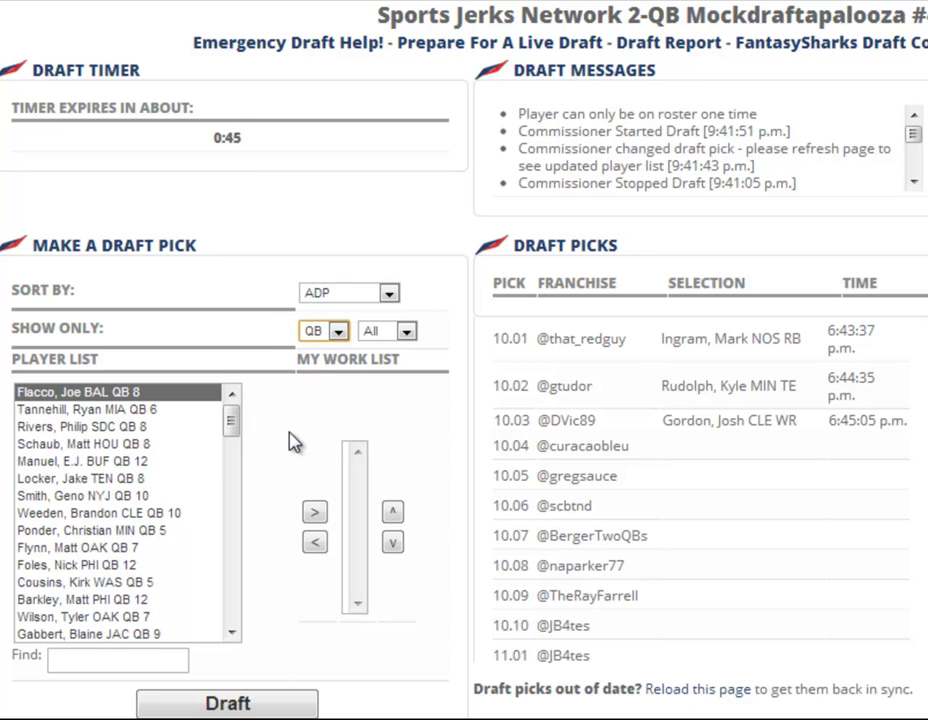
left_click(321, 392)
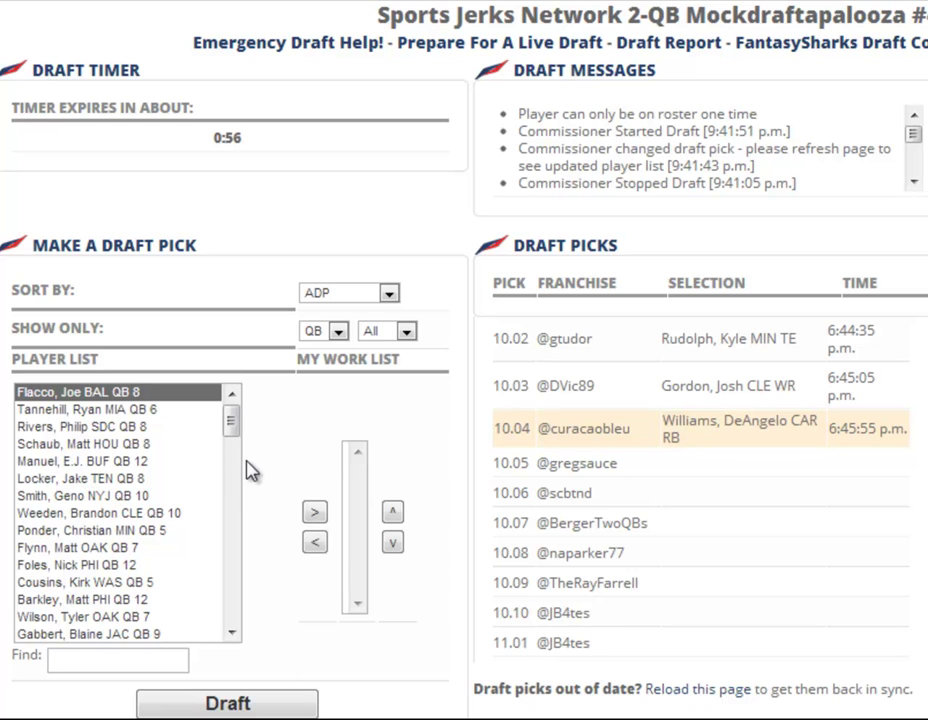
Show only wide receivers in the player list and look through the available names as options for pick 10.05
left_click(325, 331)
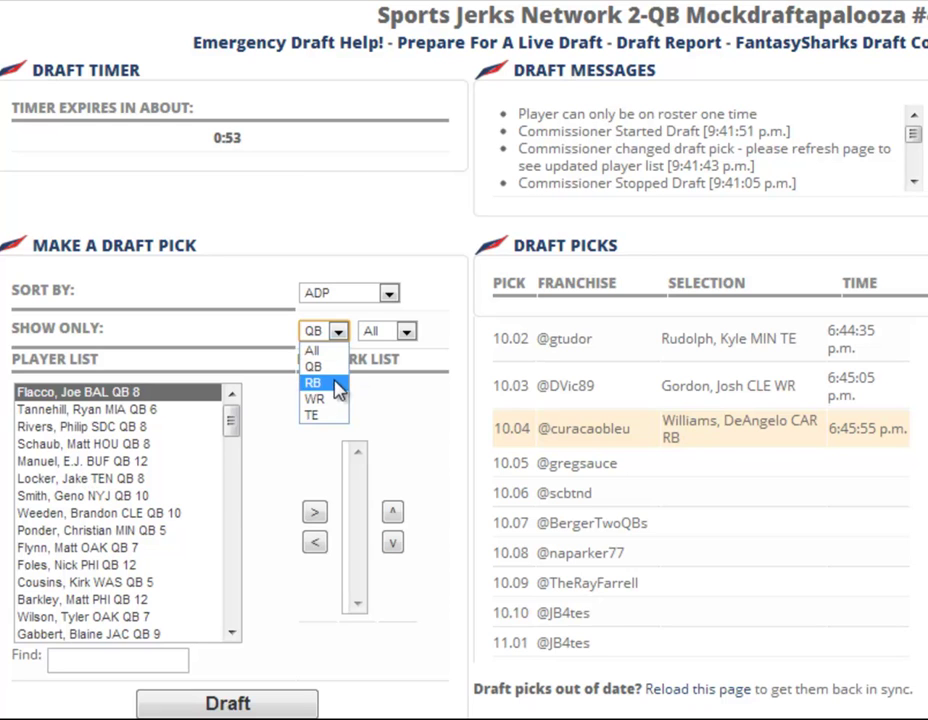
left_click(333, 400)
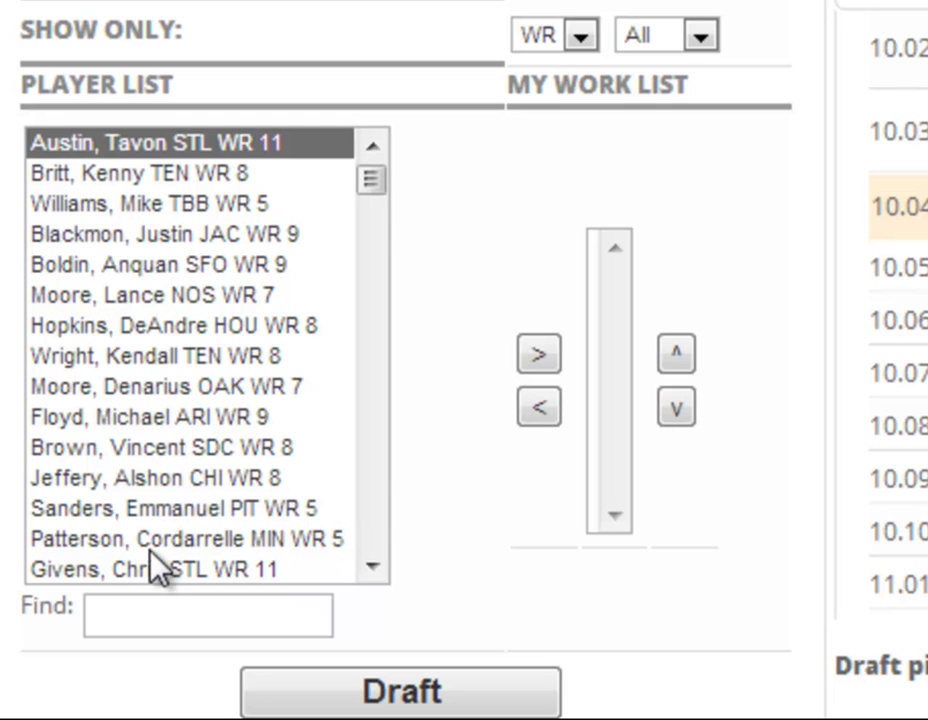
left_click(371, 568)
left_click(372, 147)
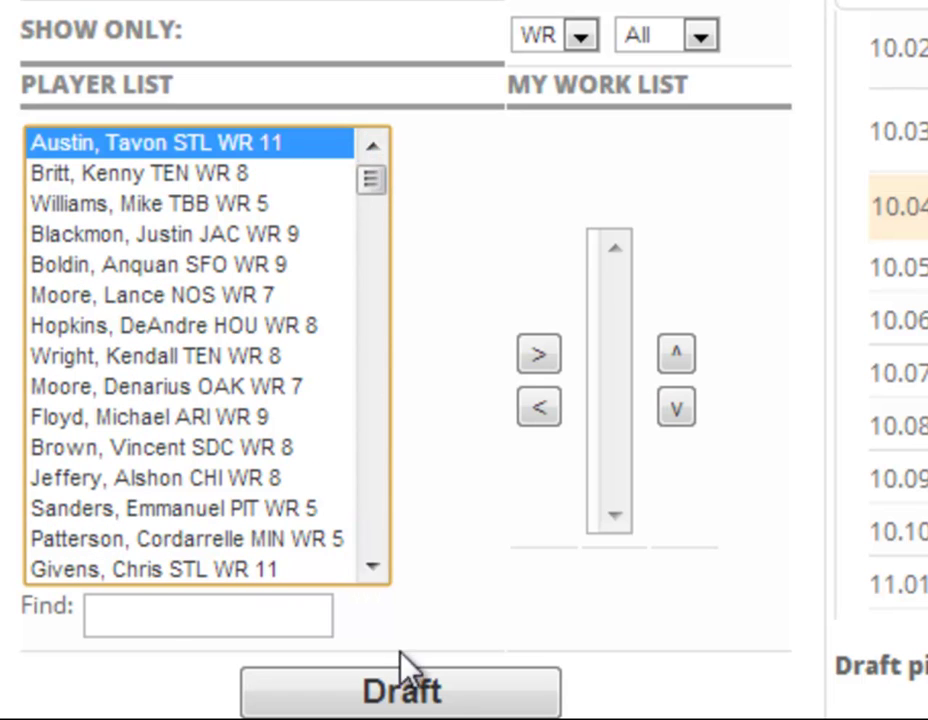
left_click_drag(372, 562, 372, 562)
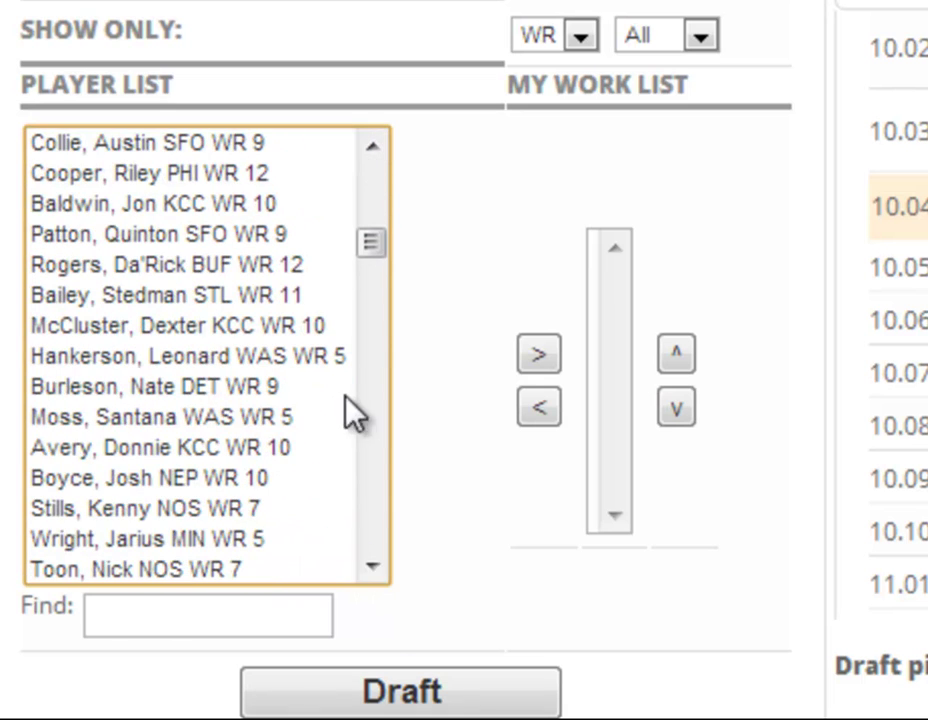
left_click_drag(372, 147, 372, 147)
left_click_drag(360, 238, 379, 162)
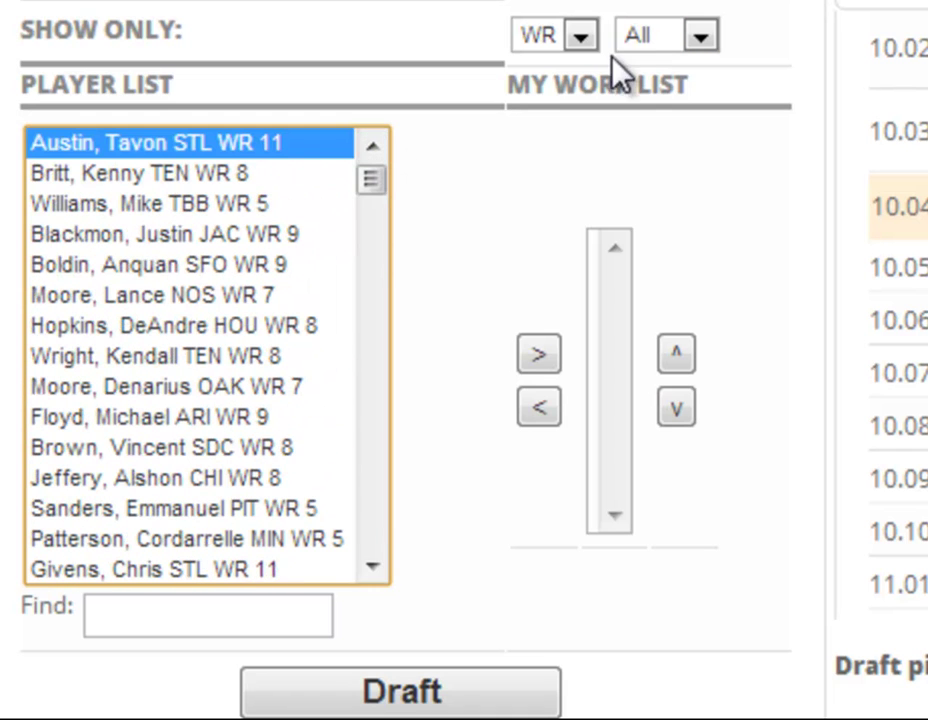
Check the remaining tight ends, and show only quarterbacks to draft Joe Flacco (BAL) at pick 10.05
left_click(580, 36)
left_click(535, 183)
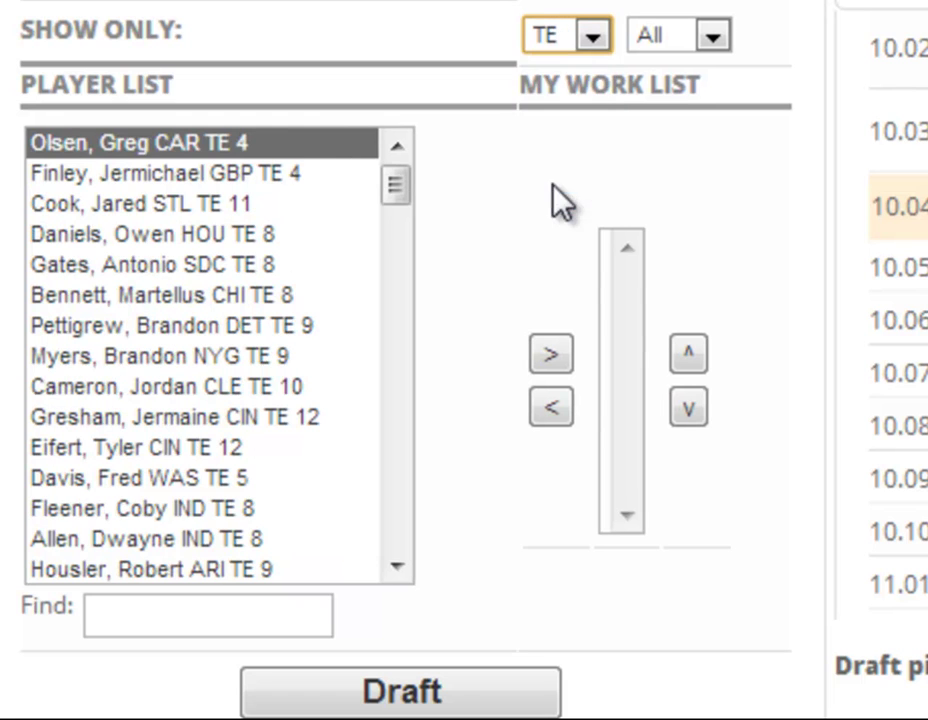
left_click(593, 36)
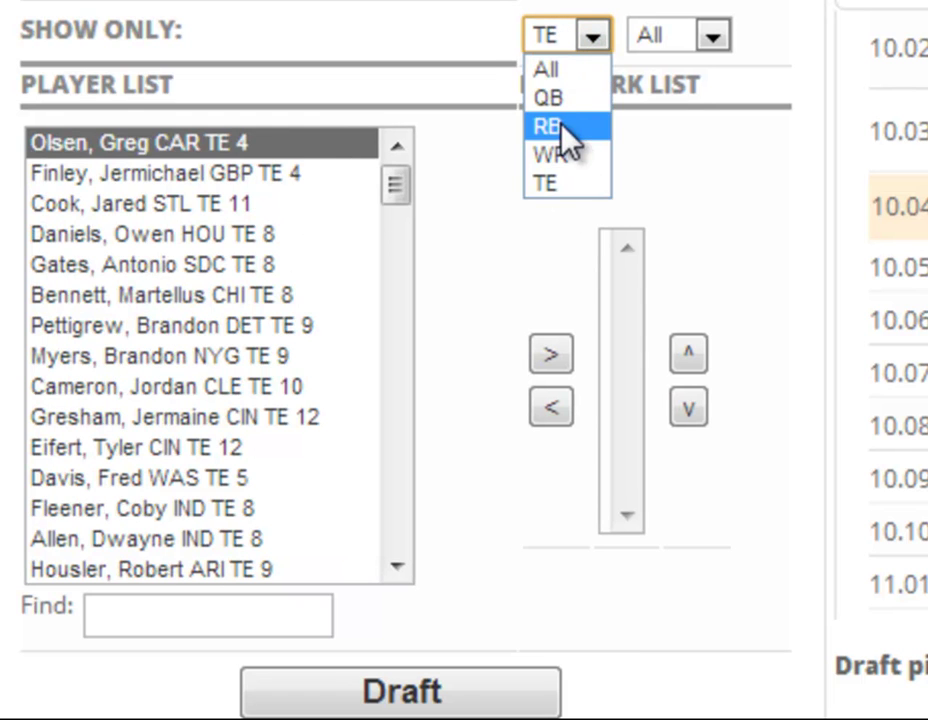
left_click(570, 97)
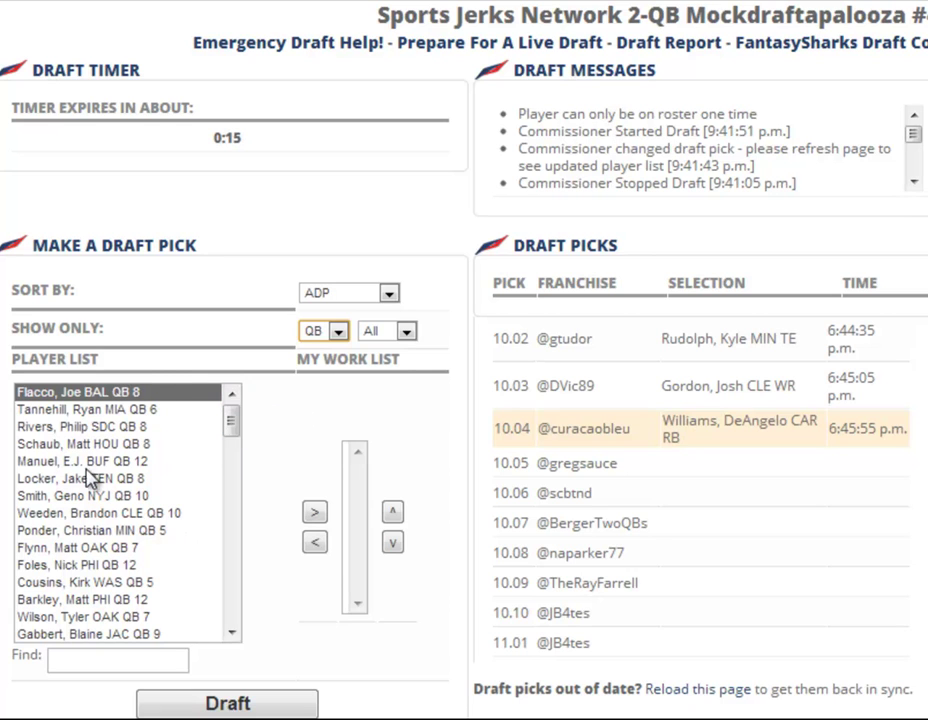
left_click(263, 707)
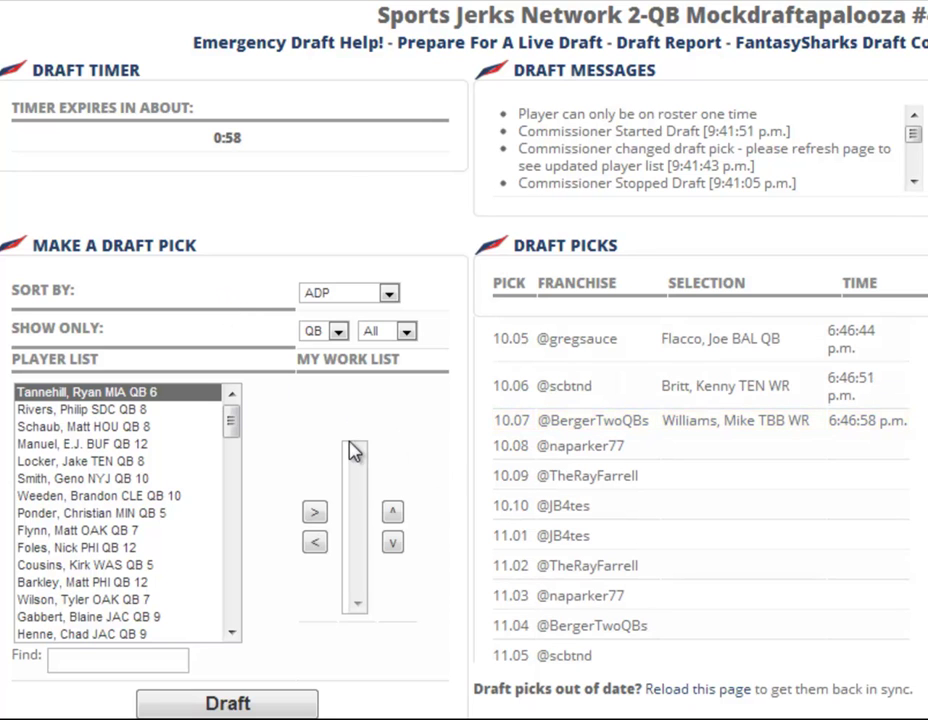
Show only running backs in the player list and examine the remaining options beyond the top-ranked names for the next pick
left_click(340, 332)
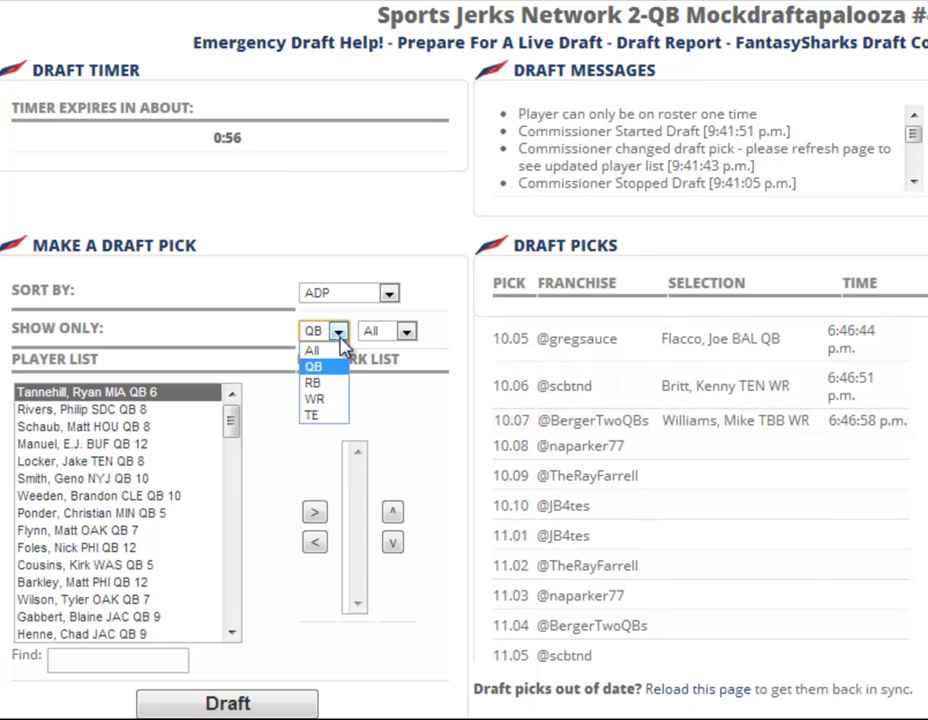
left_click(318, 385)
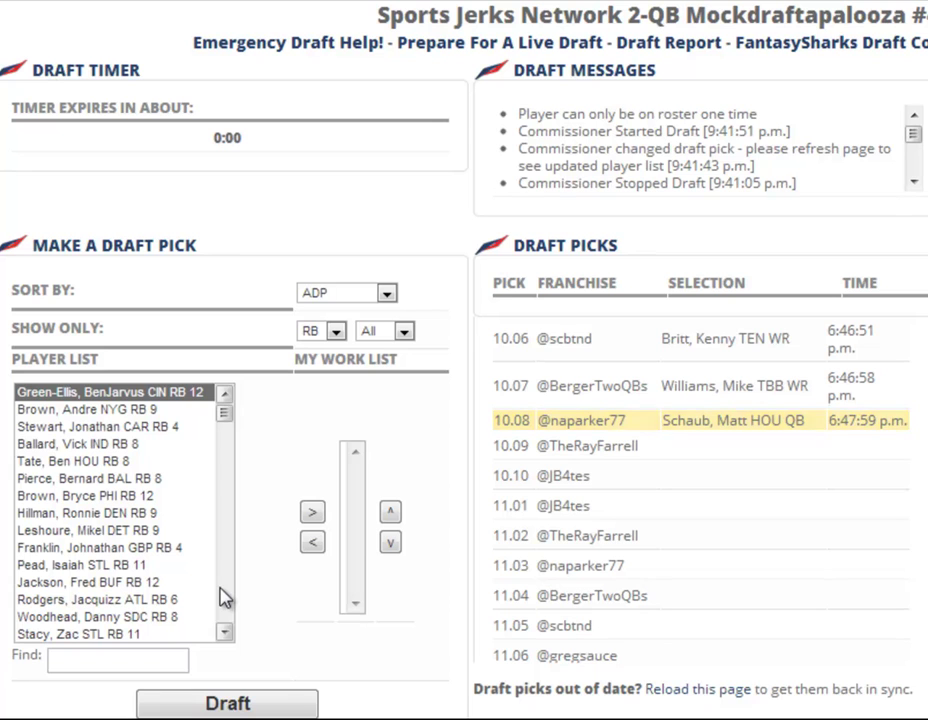
left_click(224, 632)
left_click(224, 632)
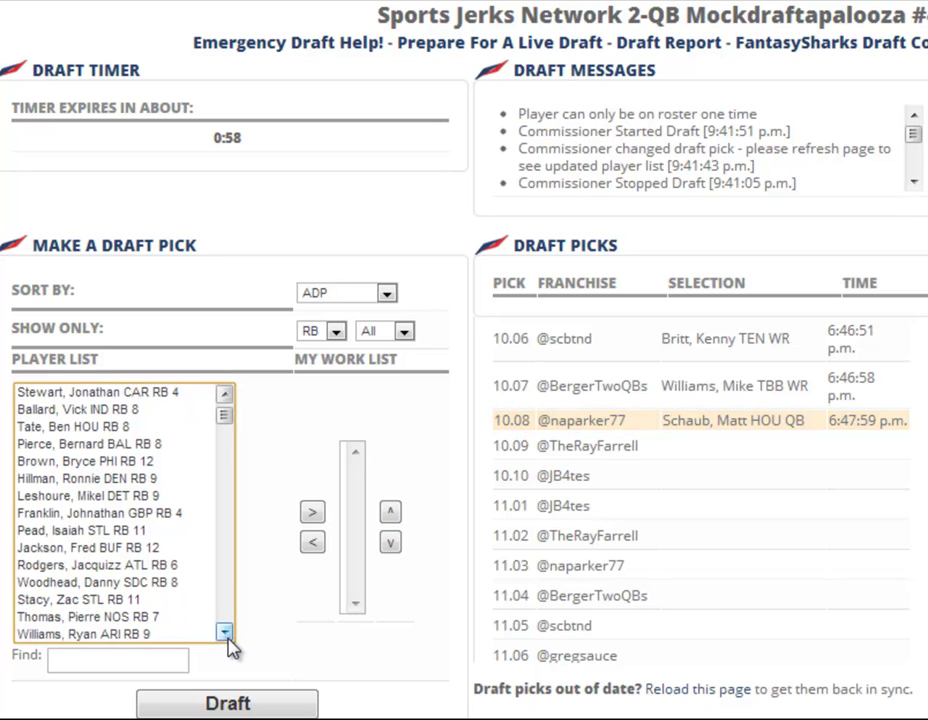
left_click(224, 632)
left_click(224, 632)
left_click(224, 632)
left_click(224, 632)
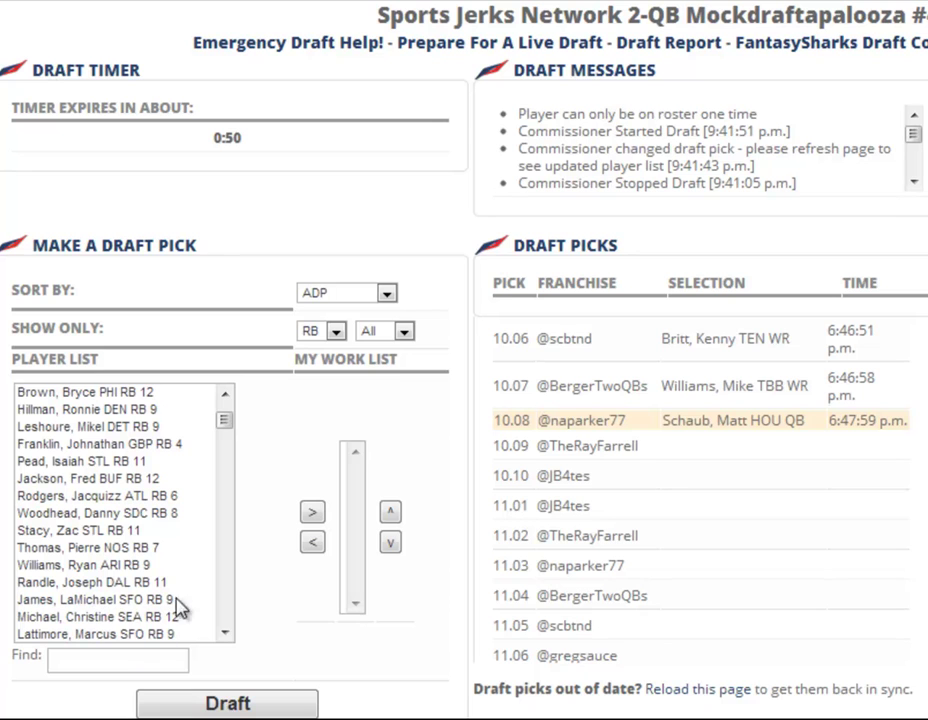
left_click(224, 633)
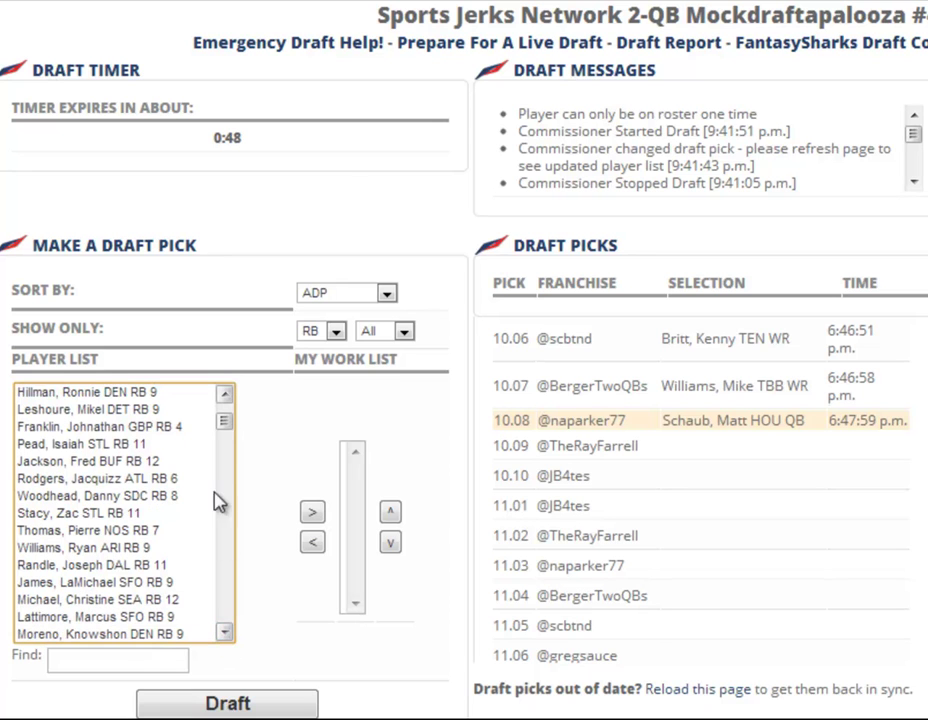
left_click_drag(227, 422, 225, 395)
left_click(250, 450)
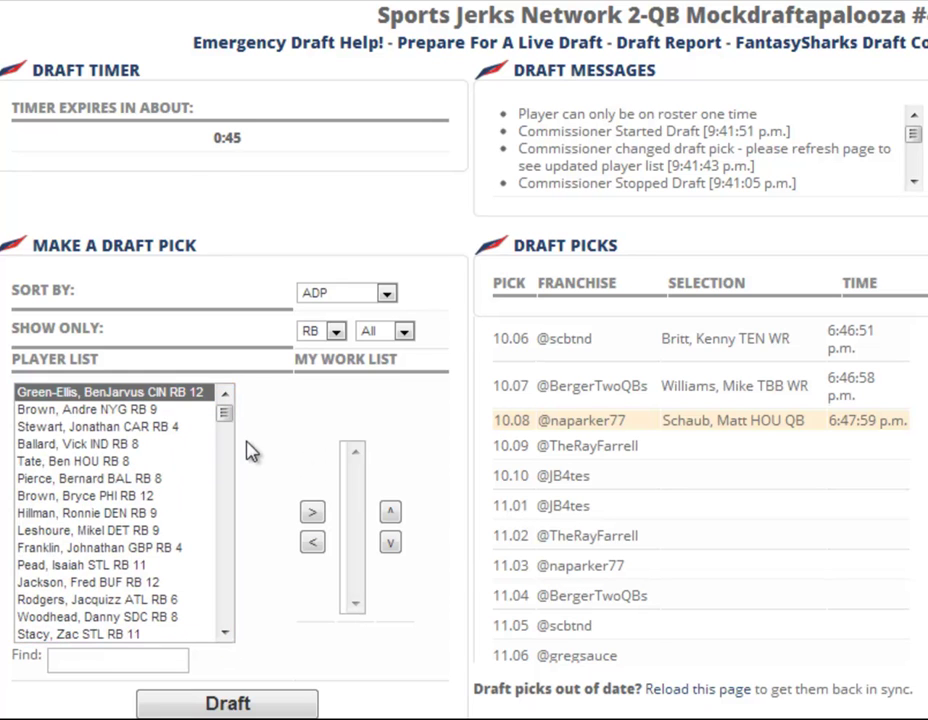